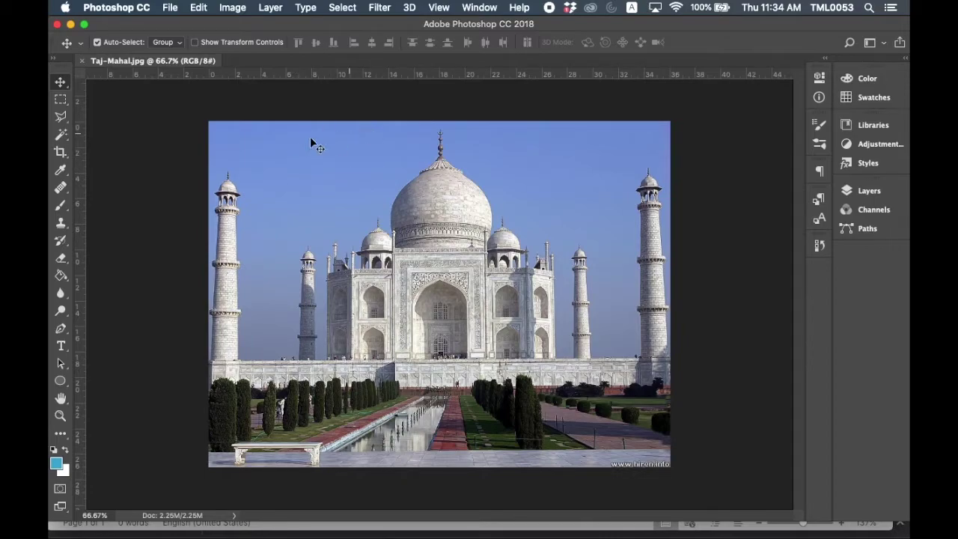
{"action": "left_click", "coordinate": [172, 8]}
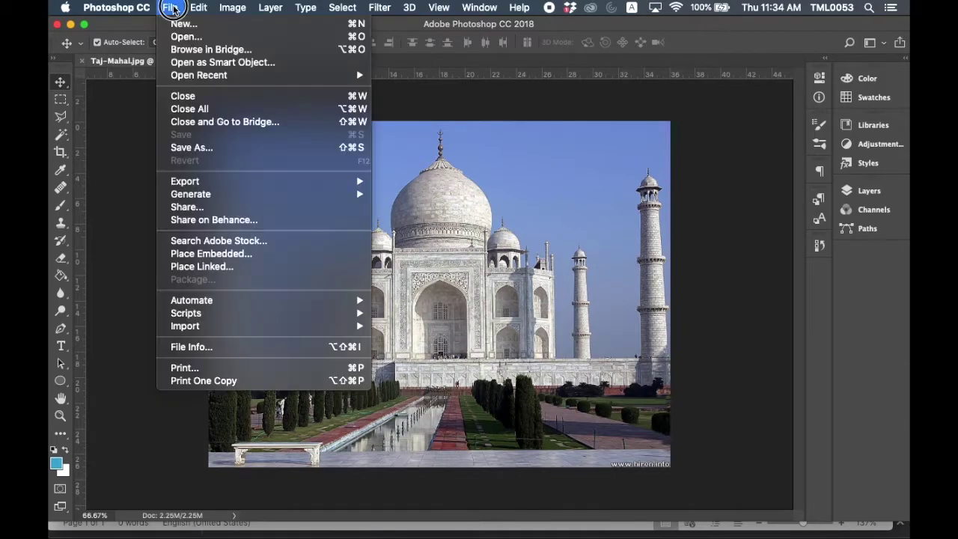
{"action": "left_click", "coordinate": [189, 37]}
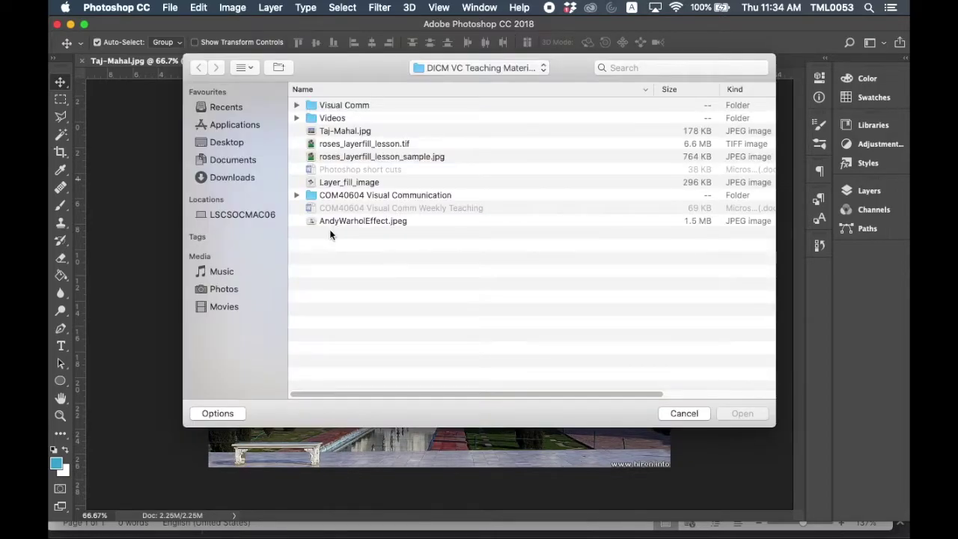
{"action": "left_click", "coordinate": [226, 144]}
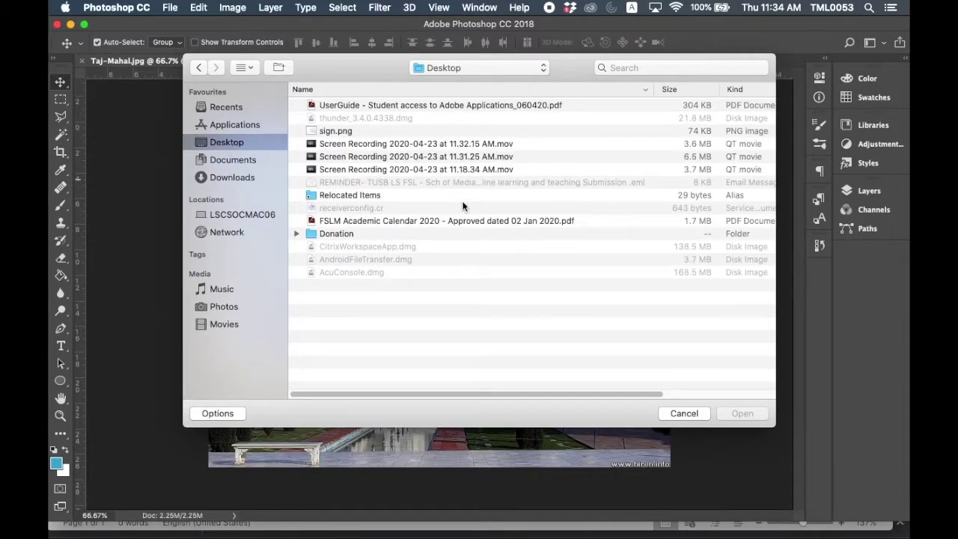
{"action": "left_click", "coordinate": [685, 413]}
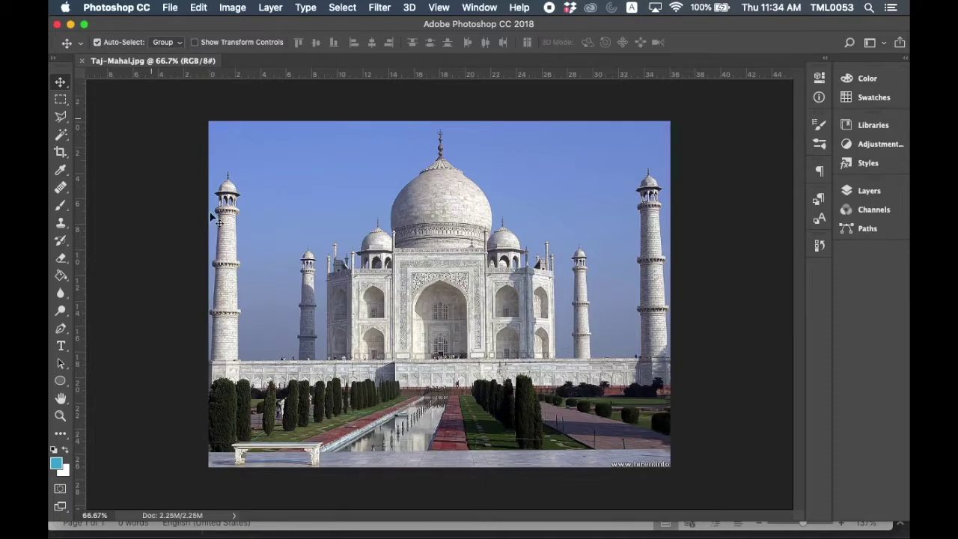
Check the History States setting in the Performance preferences and look over the document's history list.
{"action": "left_click", "coordinate": [120, 8]}
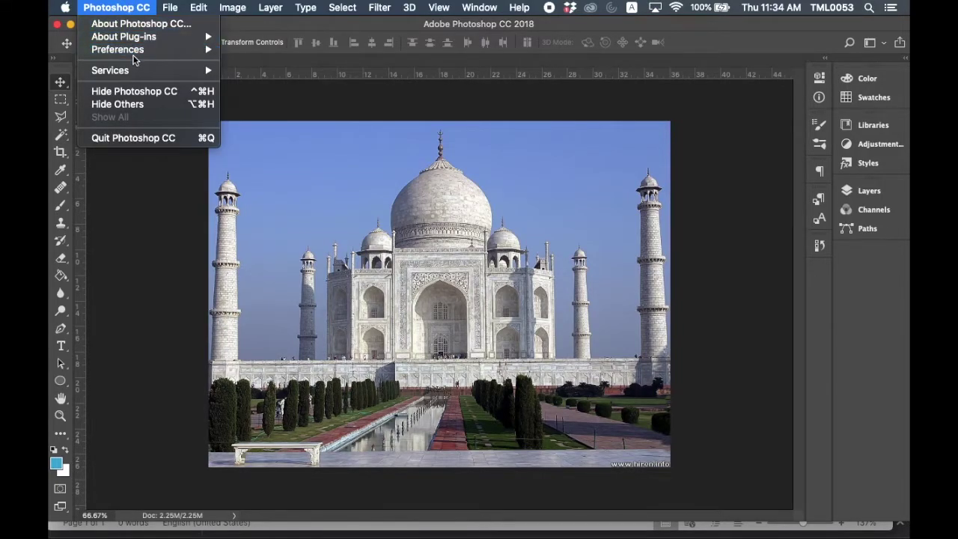
{"action": "mouse_move", "coordinate": [156, 57]}
{"action": "mouse_move", "coordinate": [169, 10]}
{"action": "mouse_move", "coordinate": [198, 7]}
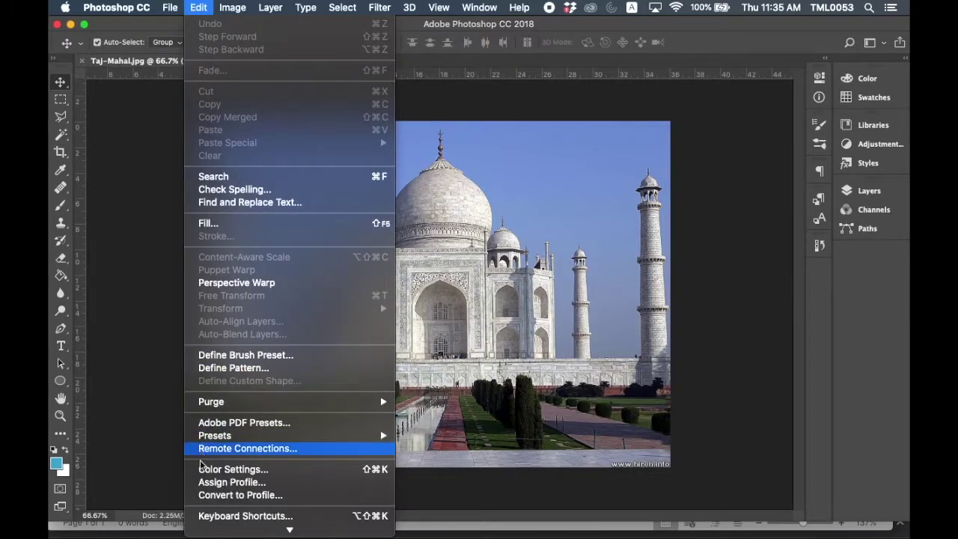
{"action": "mouse_move", "coordinate": [122, 9]}
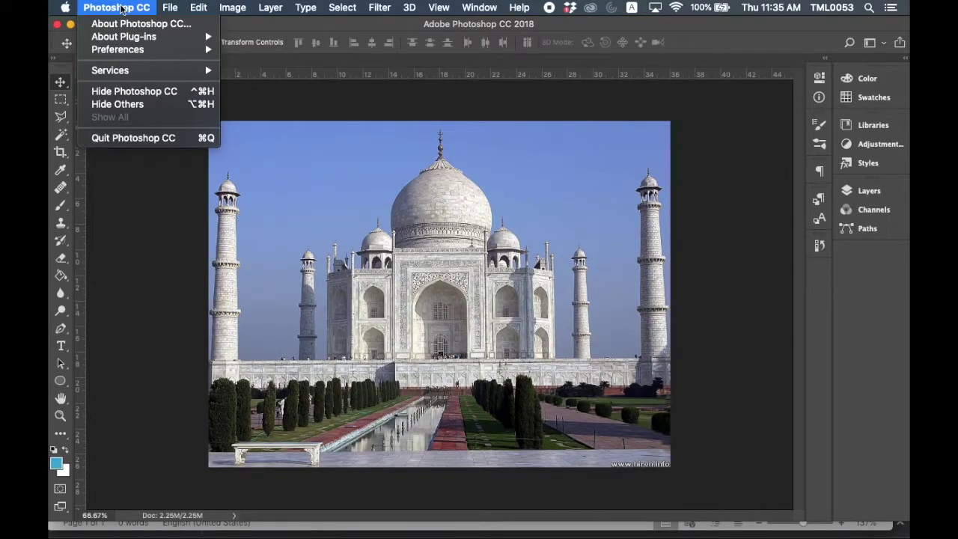
{"action": "mouse_move", "coordinate": [126, 52]}
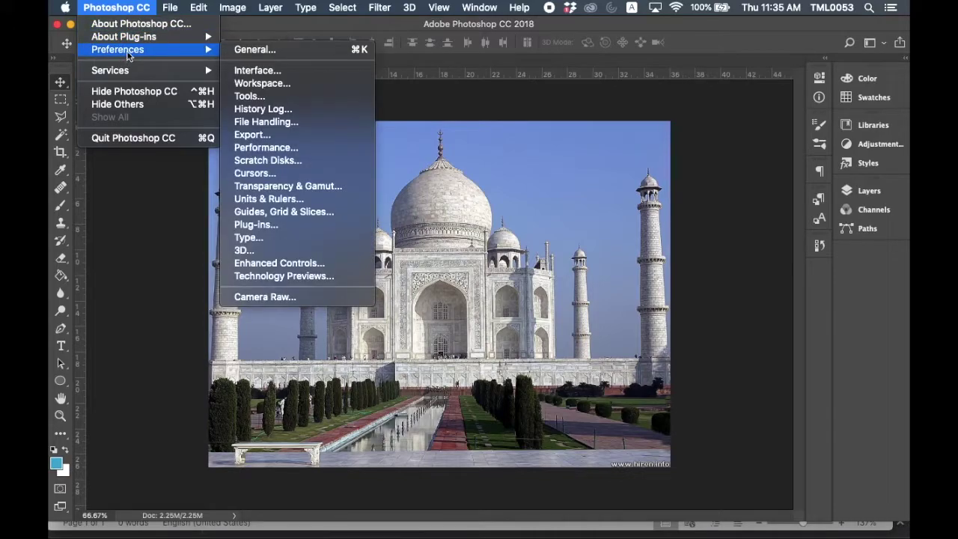
{"action": "left_click", "coordinate": [284, 150]}
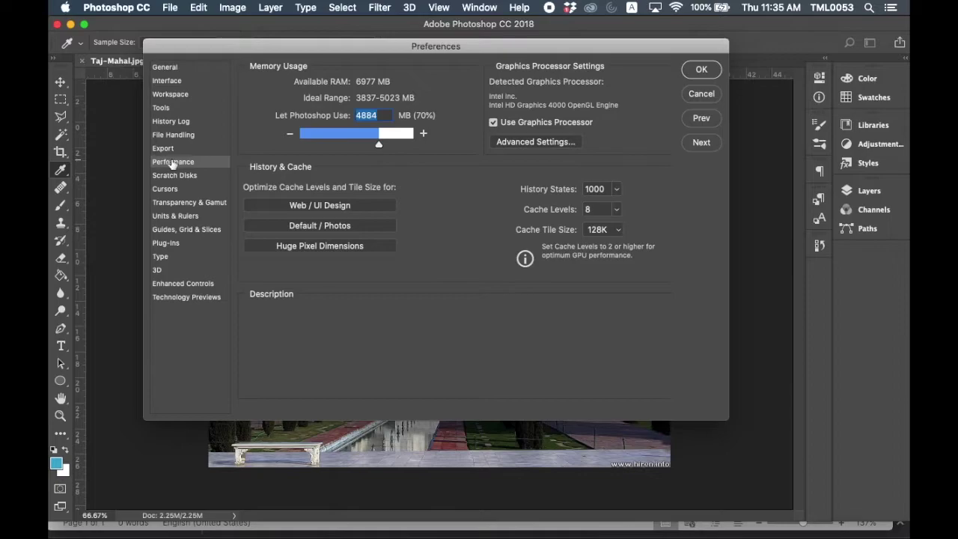
{"action": "left_click", "coordinate": [618, 192]}
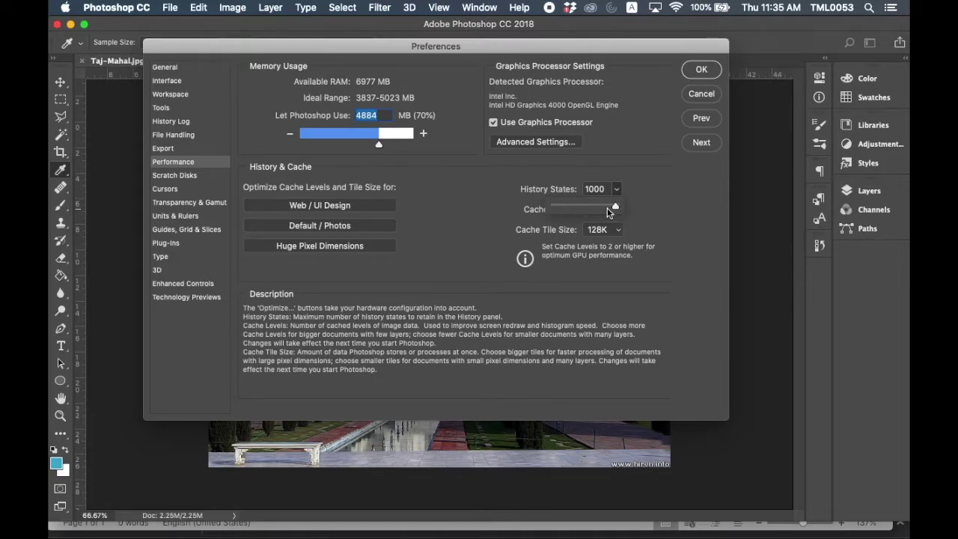
{"action": "left_click", "coordinate": [656, 199]}
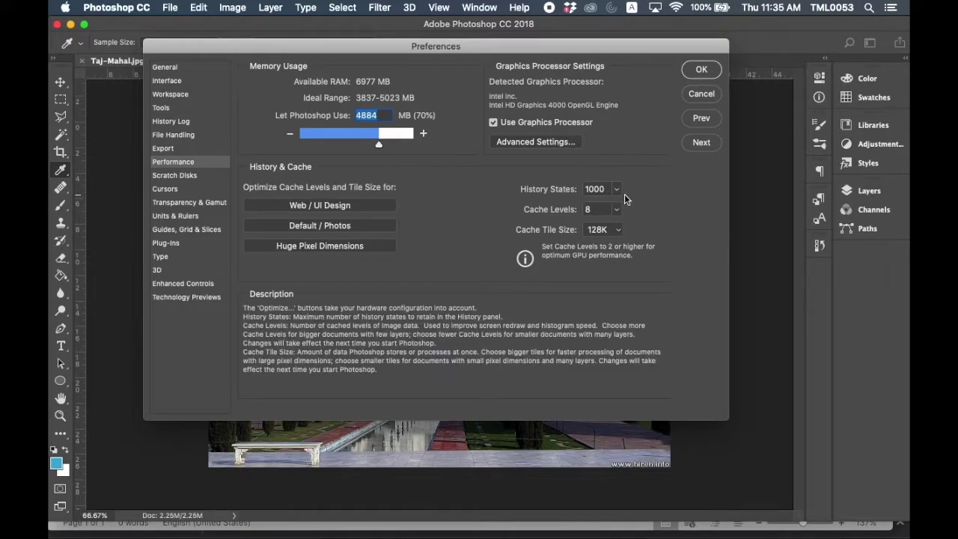
{"action": "left_click", "coordinate": [700, 69]}
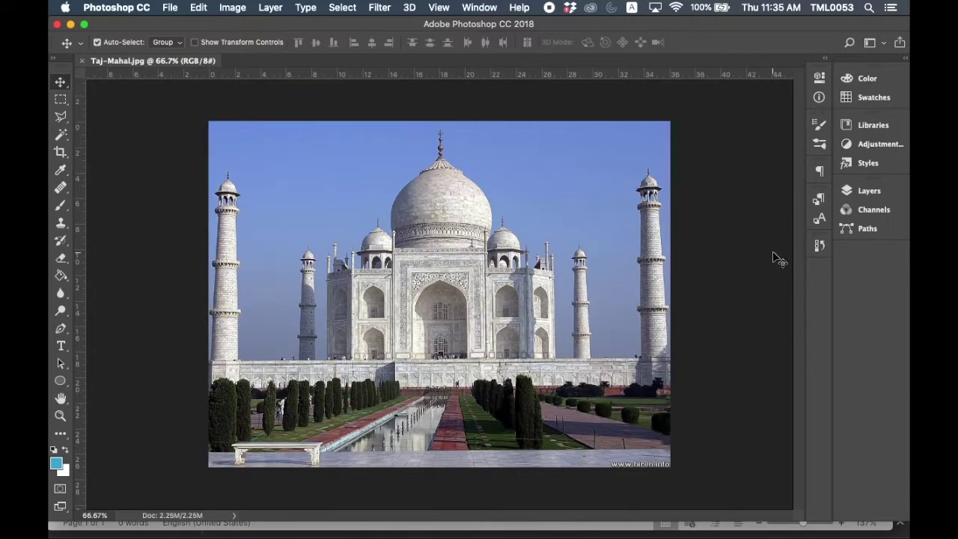
{"action": "left_click", "coordinate": [820, 246]}
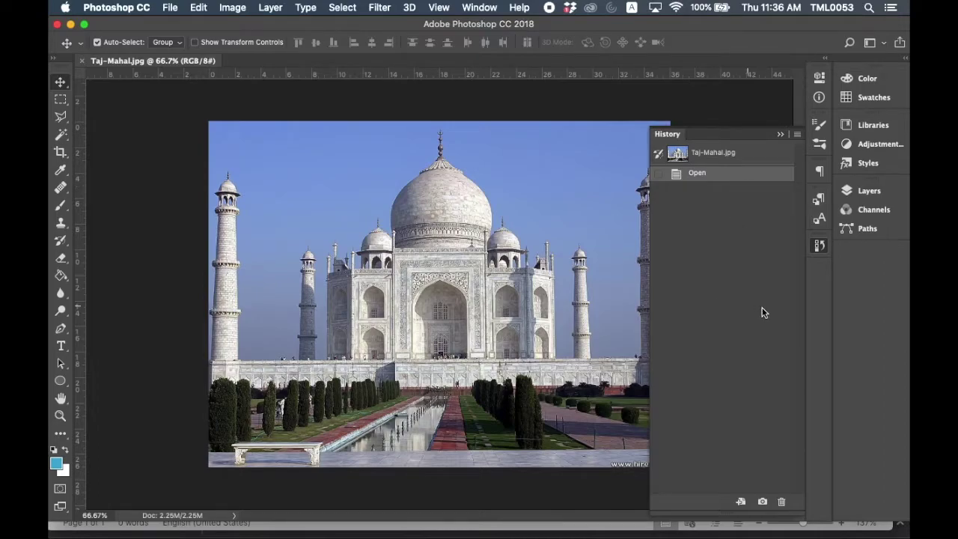
{"action": "left_click", "coordinate": [781, 134]}
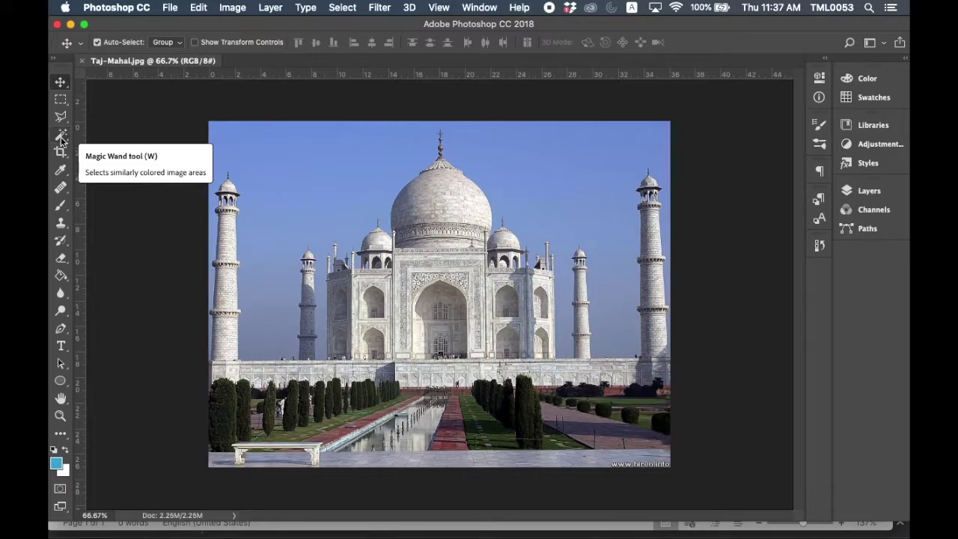
Activate the Magic Wand tool.
{"action": "left_click", "coordinate": [62, 140]}
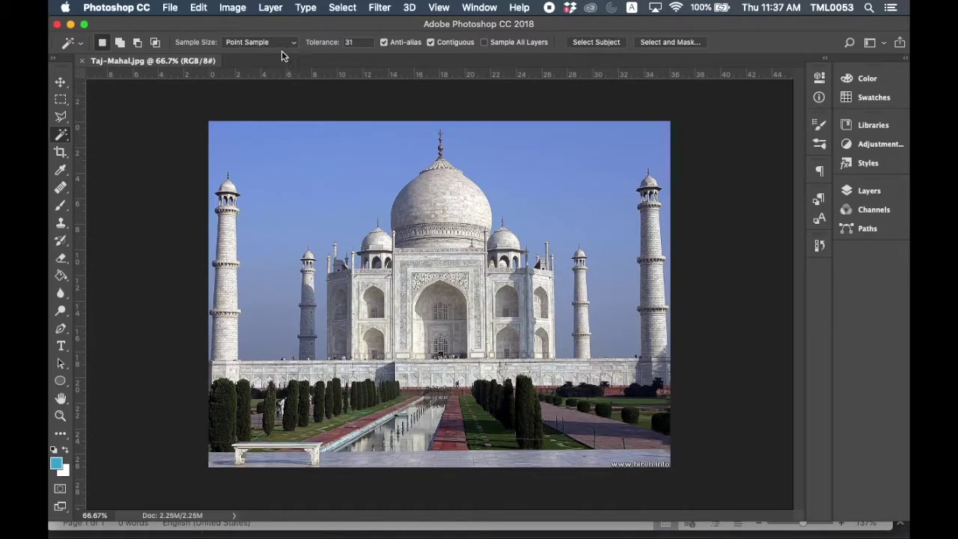
{"action": "left_click", "coordinate": [479, 7]}
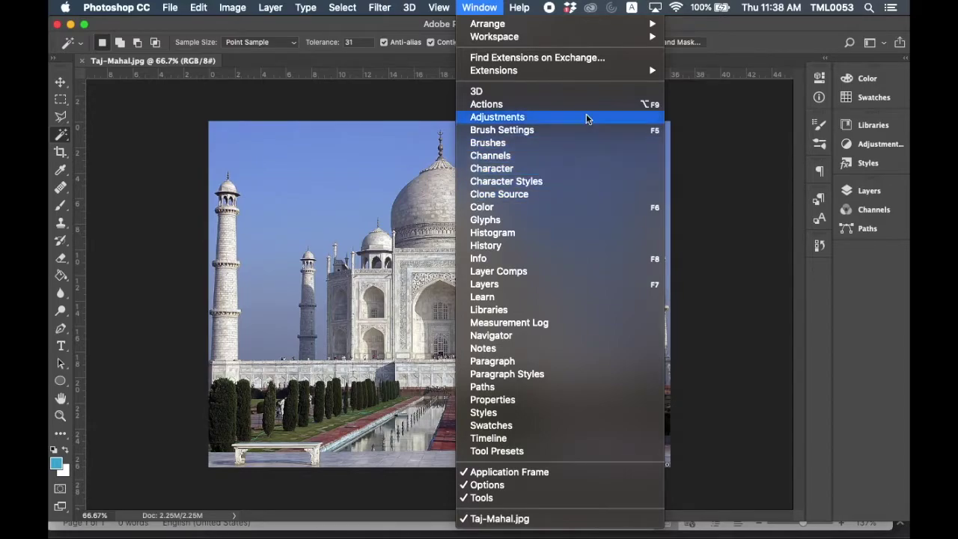
{"action": "left_click", "coordinate": [559, 17]}
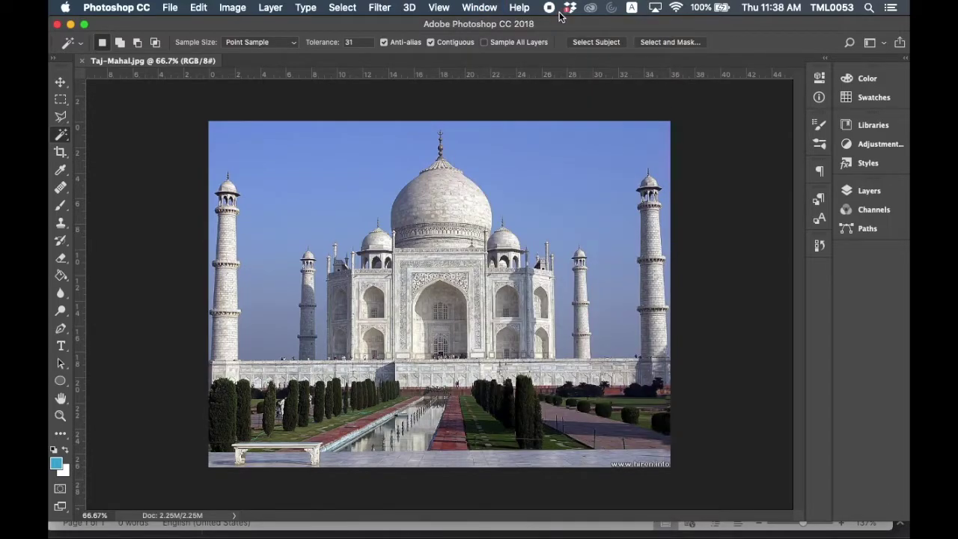
{"action": "left_click", "coordinate": [521, 9]}
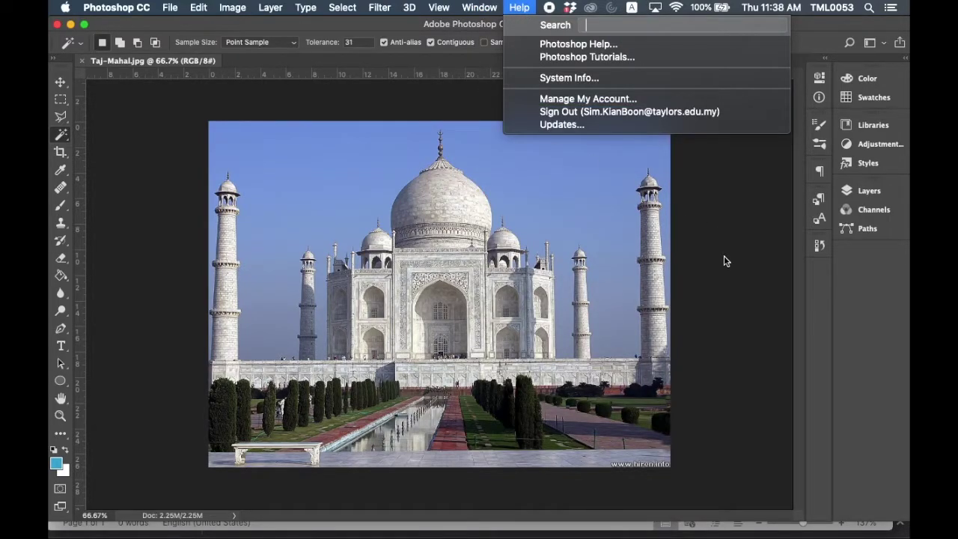
{"action": "left_click", "coordinate": [706, 271]}
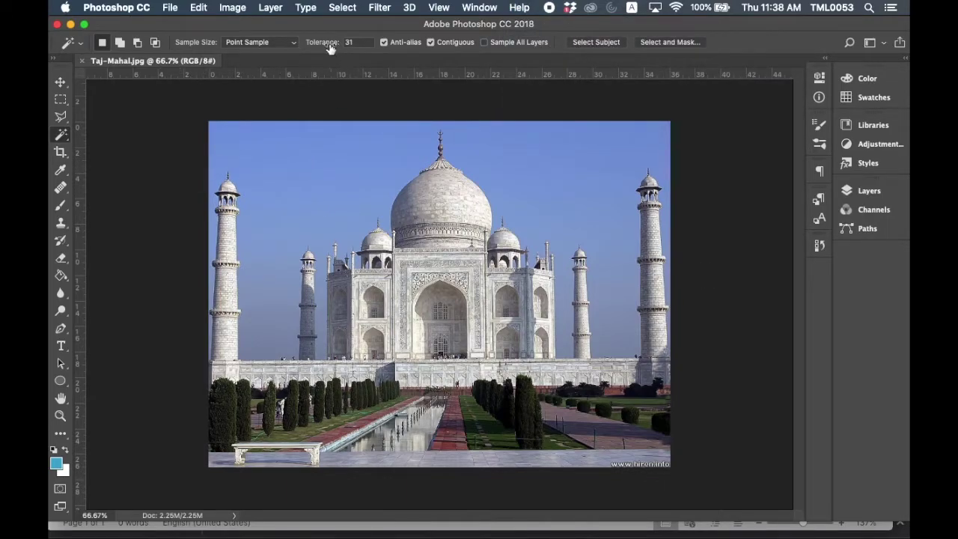
Set the Magic Wand tolerance to 21 and select the upper part of the blue sky.
{"action": "left_click_drag", "start_coordinate": [321, 43], "coordinate": [319, 43]}
{"action": "left_click", "coordinate": [307, 176]}
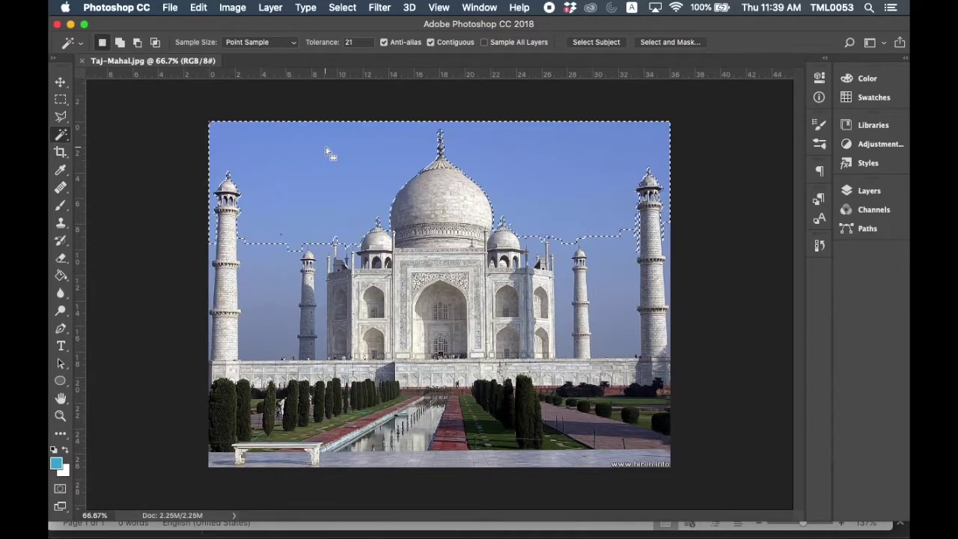
Set the Magic Wand tolerance to 18 and add the lower sky between the left outer minaret and the main building to the selection.
{"action": "left_click", "coordinate": [350, 42]}
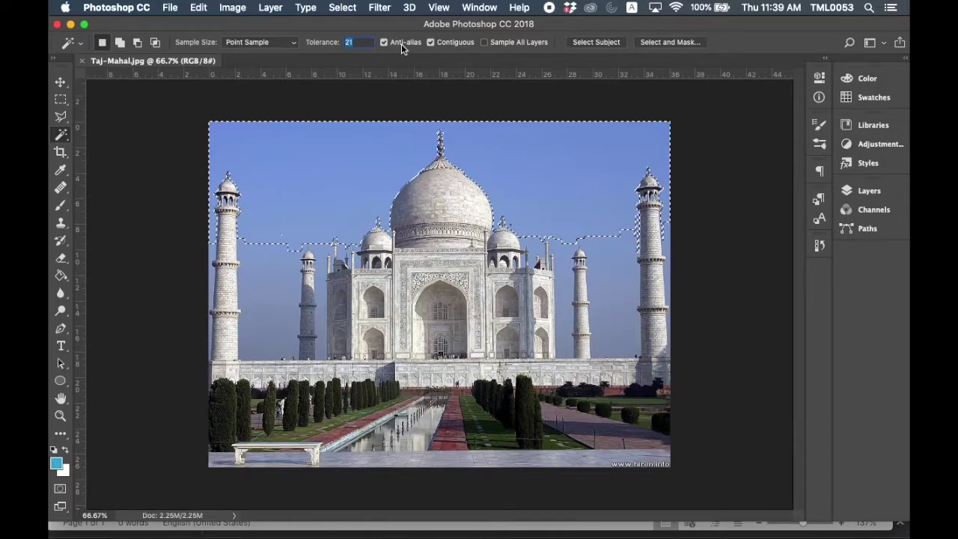
{"action": "type", "text": "18"}
{"action": "key", "text": "Return"}
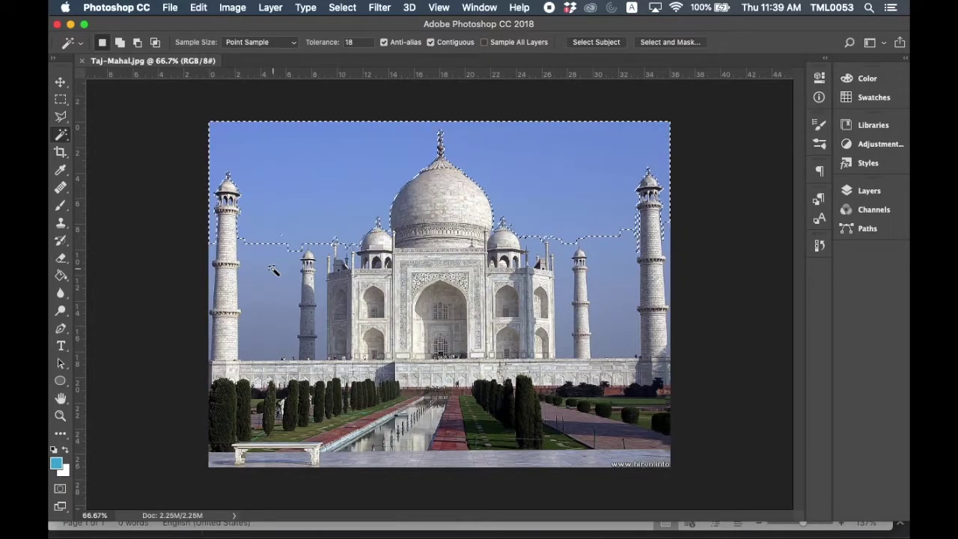
{"action": "key", "text": "shift"}
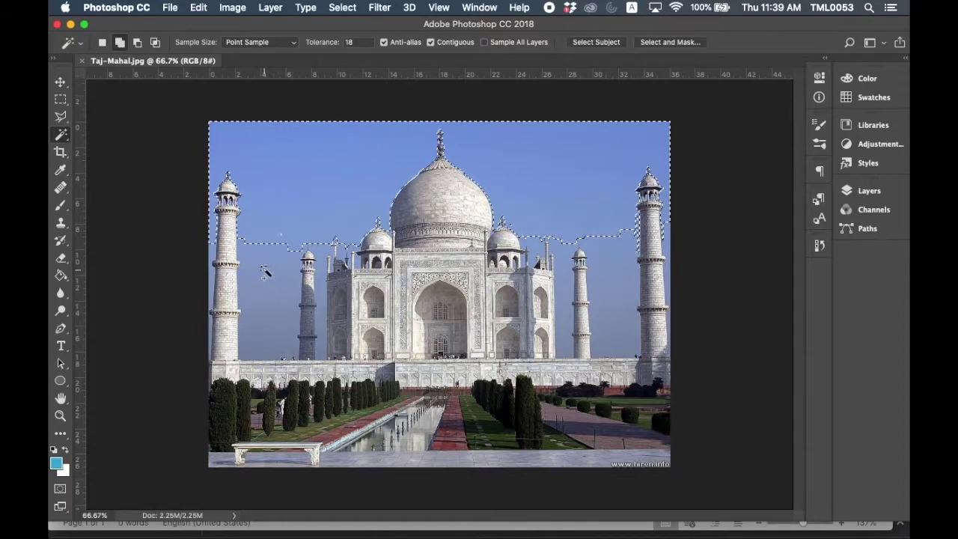
{"action": "left_click", "coordinate": [266, 273], "text": "shift"}
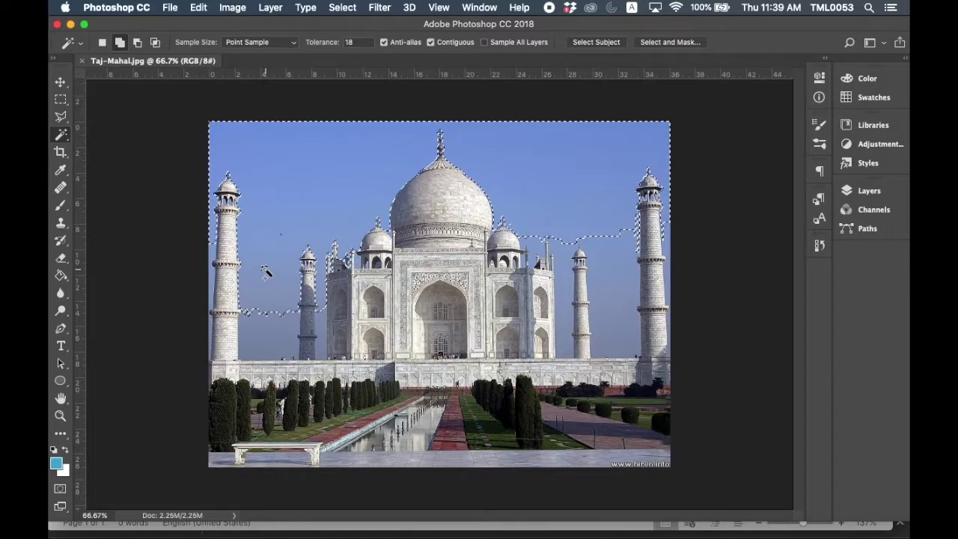
{"action": "left_click", "coordinate": [257, 333], "text": "shift"}
{"action": "key", "text": "shift"}
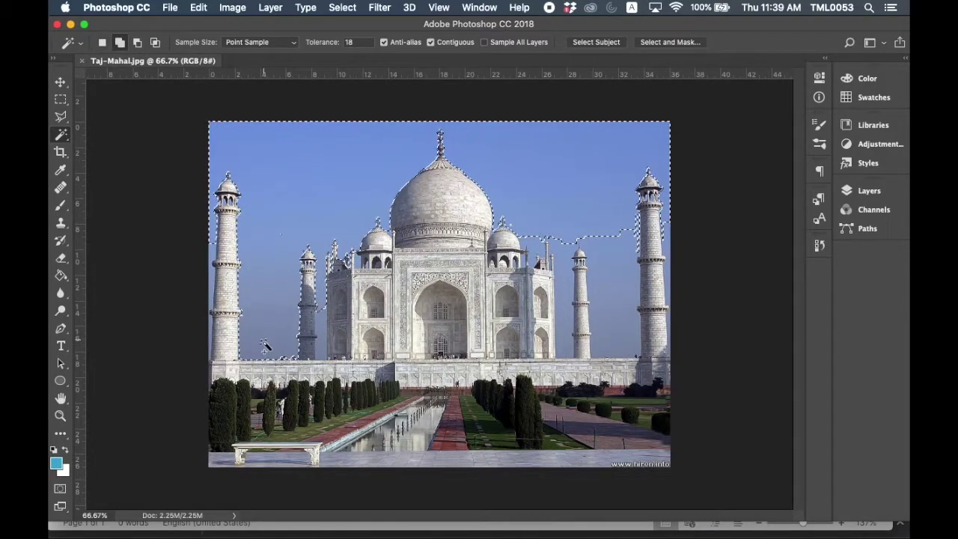
{"action": "left_click", "coordinate": [317, 331], "text": "shift"}
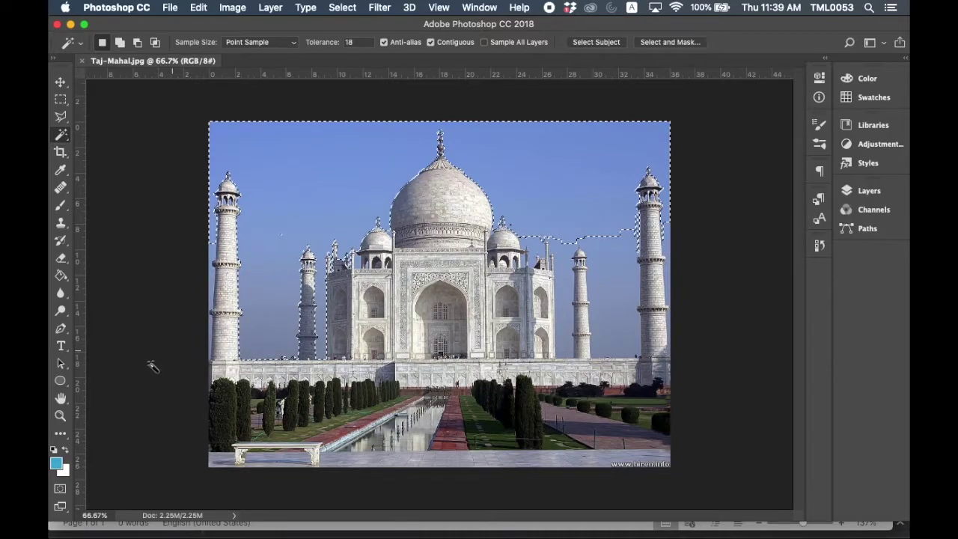
Add the narrow strip of sky along the outer side of the left outer minaret to the selection, working at 100% zoom.
{"action": "left_click", "coordinate": [60, 416]}
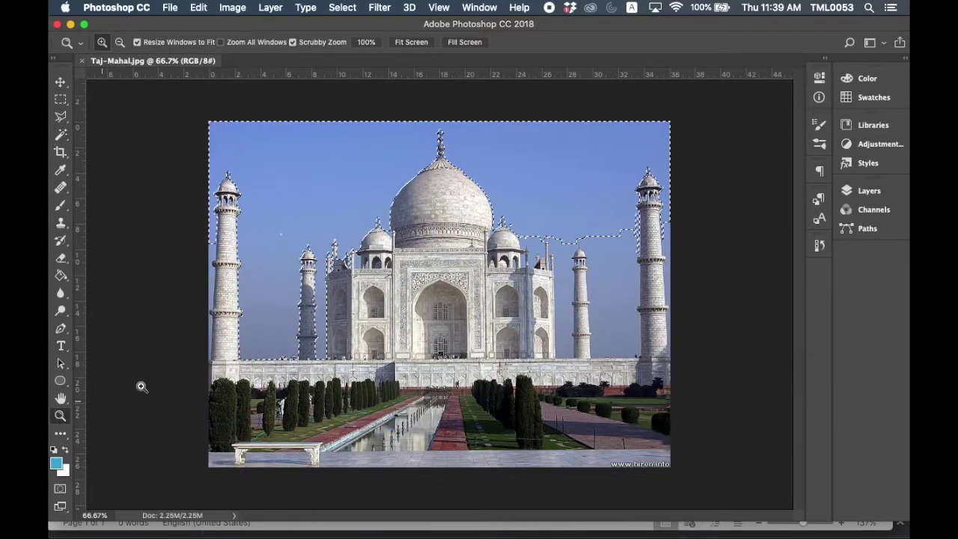
{"action": "left_click", "coordinate": [217, 258]}
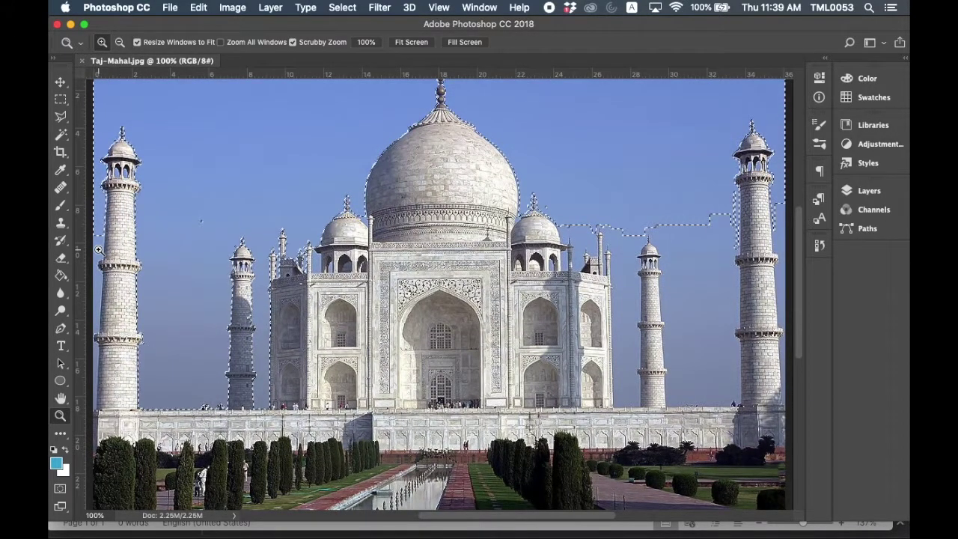
{"action": "left_click", "coordinate": [61, 135]}
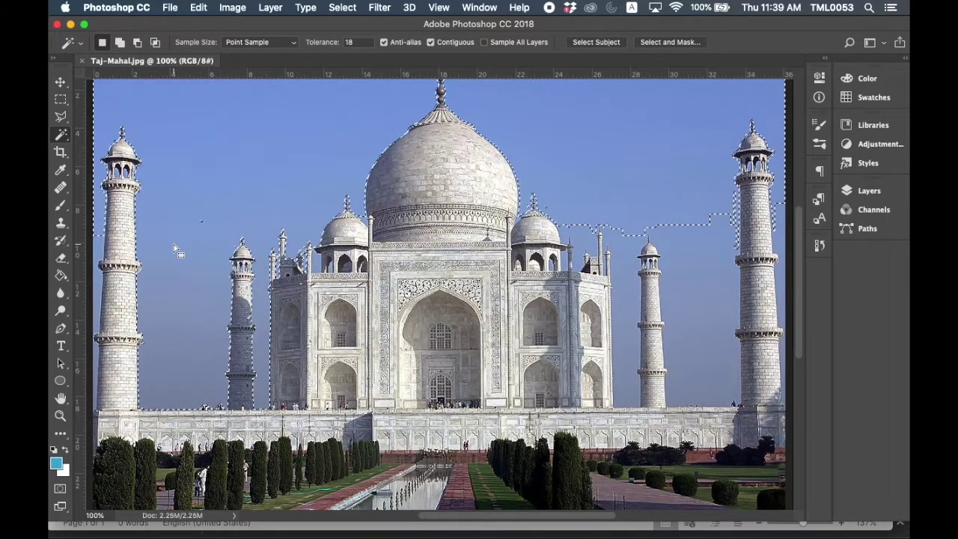
{"action": "key", "text": "shift"}
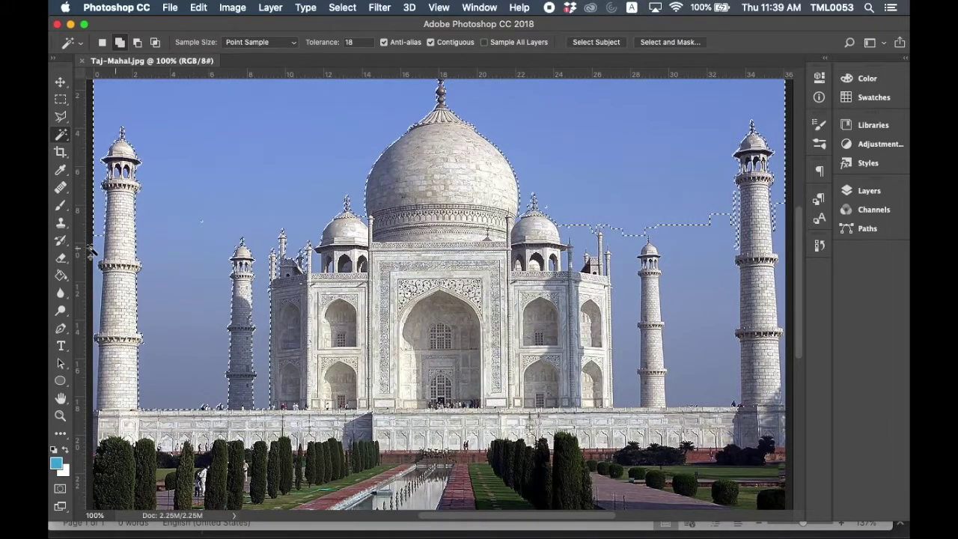
{"action": "left_click", "coordinate": [100, 248], "text": "shift"}
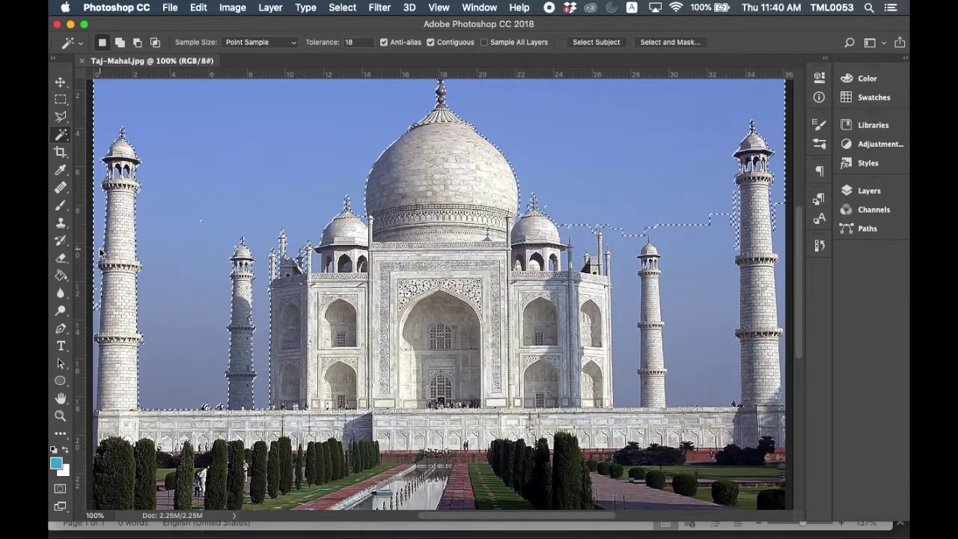
{"action": "left_click", "coordinate": [104, 374], "text": "shift"}
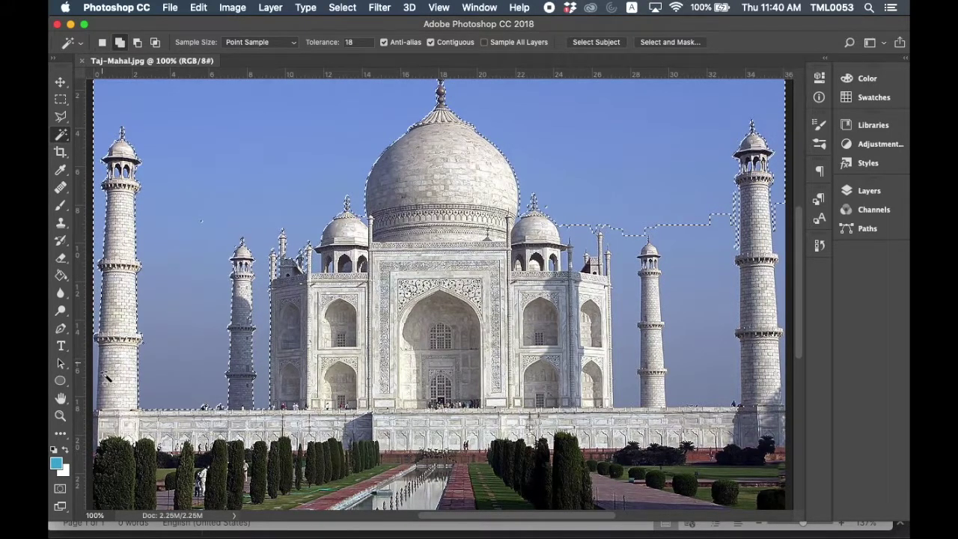
{"action": "left_click", "coordinate": [96, 364], "text": "shift"}
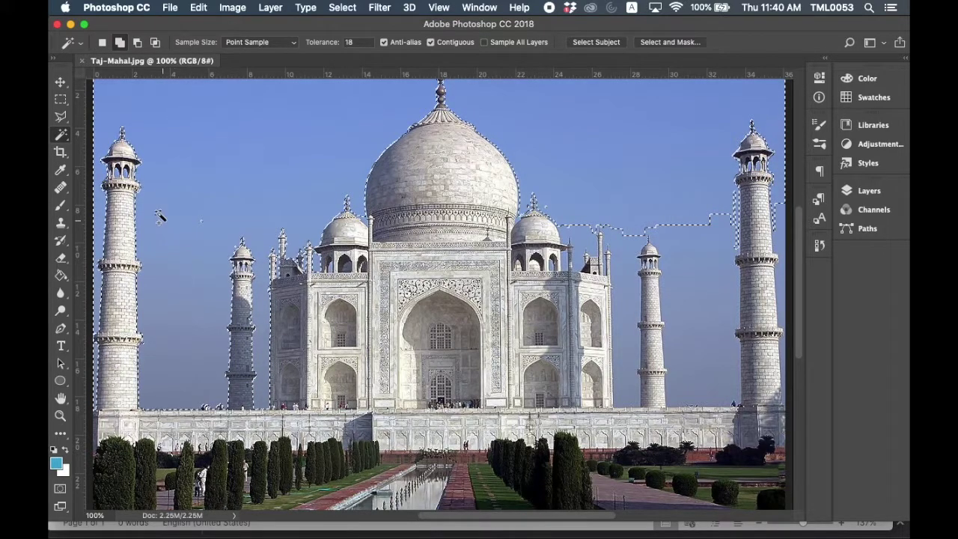
Add the lower sky between the main building and the right outer minaret to the selection.
{"action": "left_click", "coordinate": [580, 236], "text": "shift"}
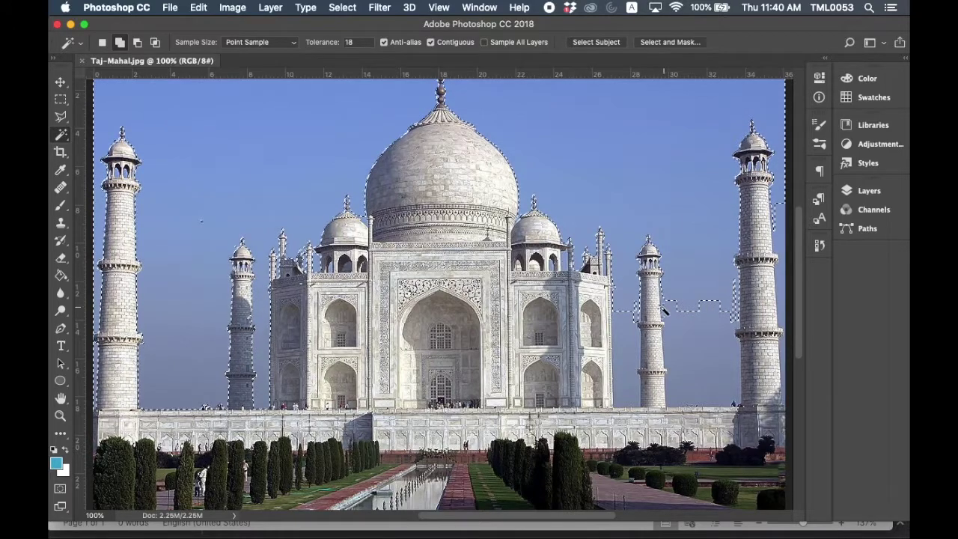
{"action": "left_click", "coordinate": [636, 337], "text": "shift"}
{"action": "left_click", "coordinate": [704, 365], "text": "shift"}
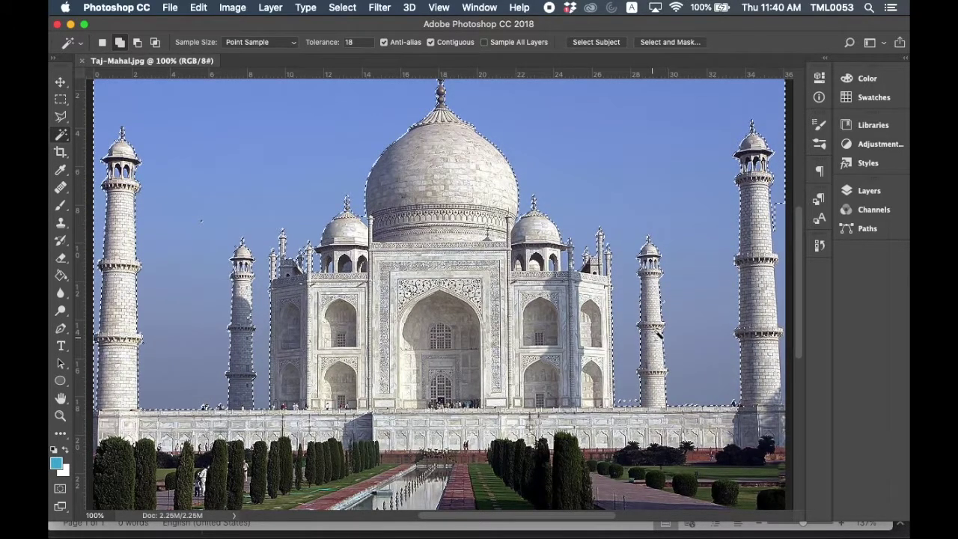
Add the strip of sky along the outer side of the right outer minaret to the selection.
{"action": "left_click_drag", "start_coordinate": [657, 331], "coordinate": [487, 329]}
{"action": "key", "text": "super+r"}
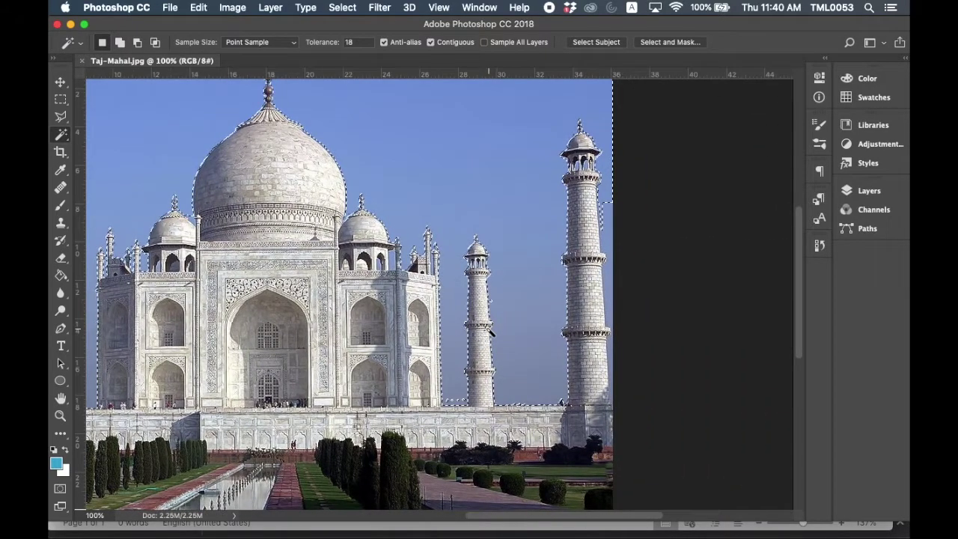
{"action": "left_click", "coordinate": [610, 238], "text": "shift"}
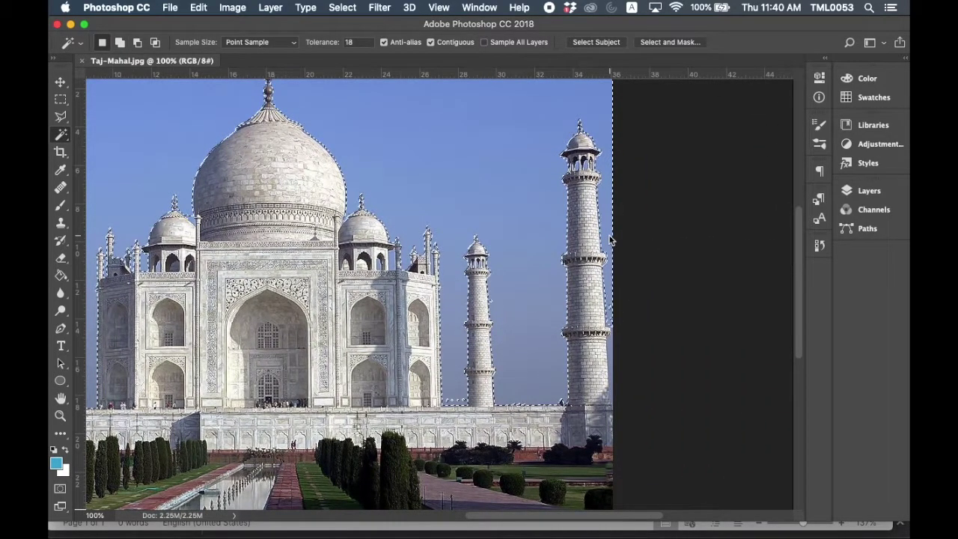
{"action": "left_click", "coordinate": [612, 353], "text": "shift"}
{"action": "left_click", "coordinate": [612, 398], "text": "shift"}
Add the sky showing through the two arches at the top of the left outer minaret to the selection, working at 500% zoom.
{"action": "left_click_drag", "start_coordinate": [314, 273], "coordinate": [504, 276]}
{"action": "key", "text": "super+r"}
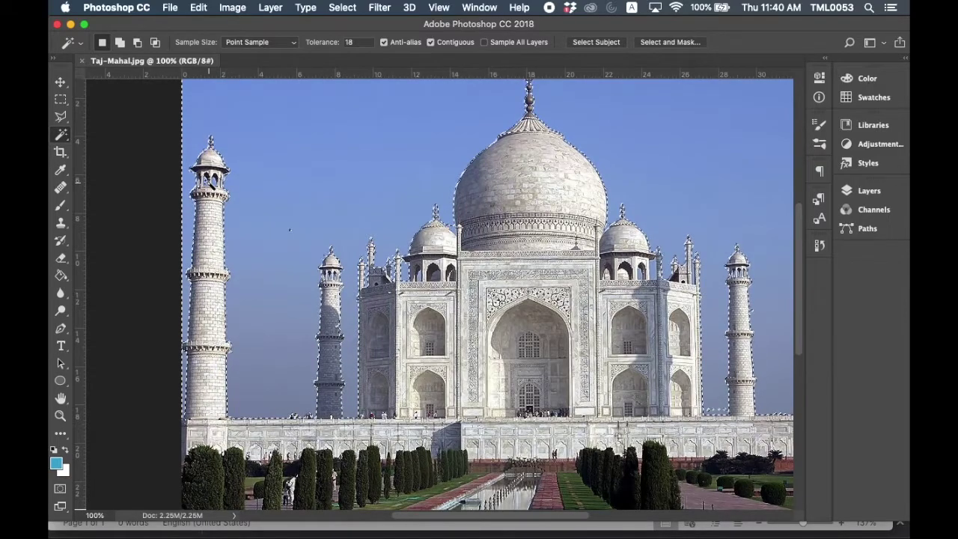
{"action": "left_click", "coordinate": [60, 416]}
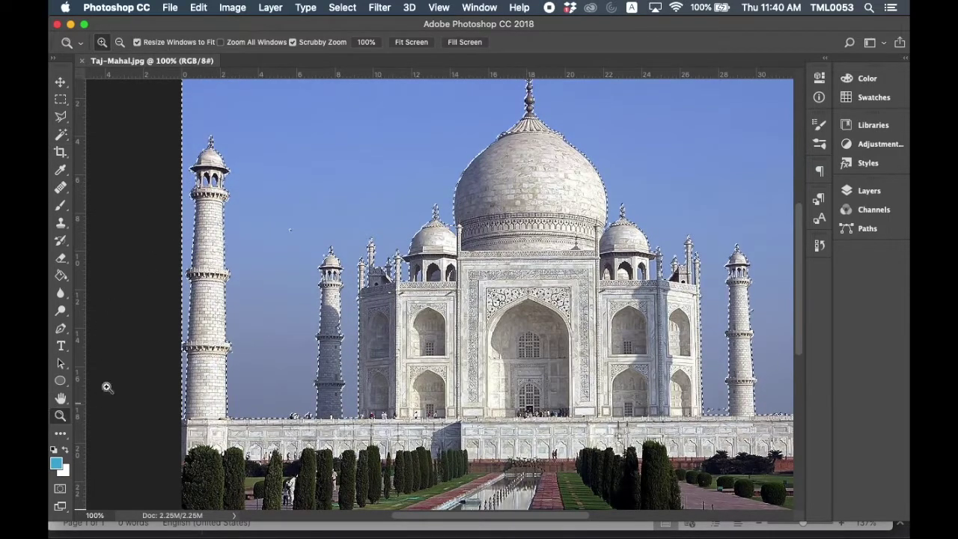
{"action": "left_click", "coordinate": [211, 184]}
{"action": "left_click", "coordinate": [211, 182]}
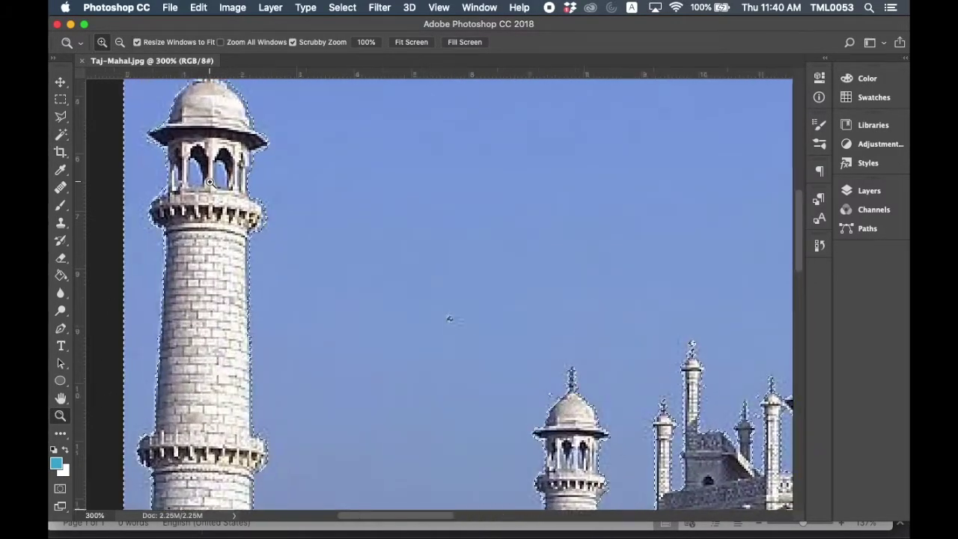
{"action": "left_click", "coordinate": [213, 184]}
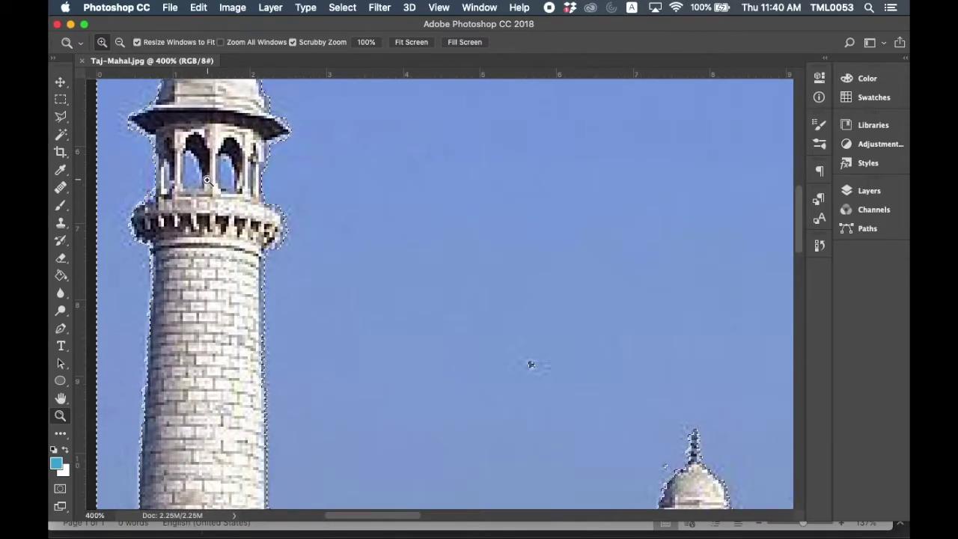
{"action": "key", "text": "alt"}
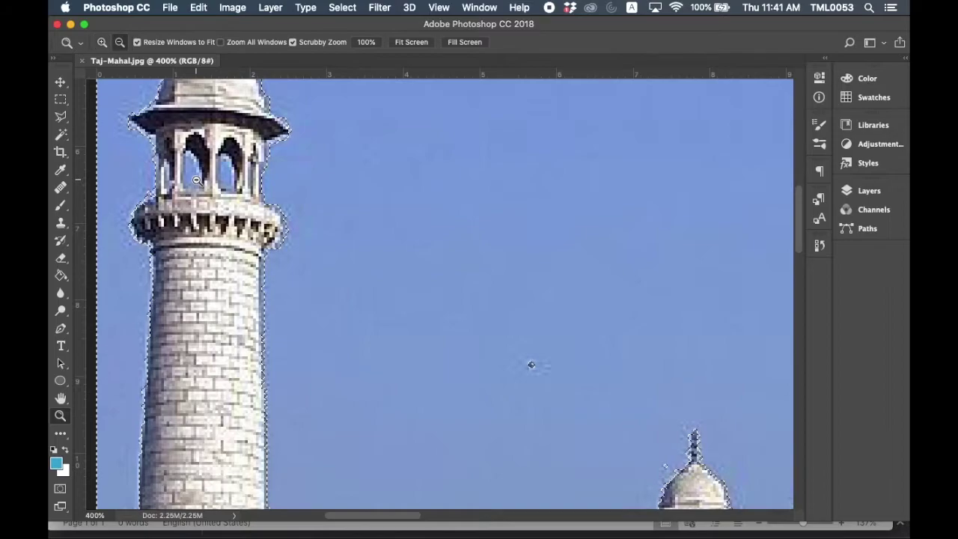
{"action": "left_click", "coordinate": [195, 179], "text": "alt"}
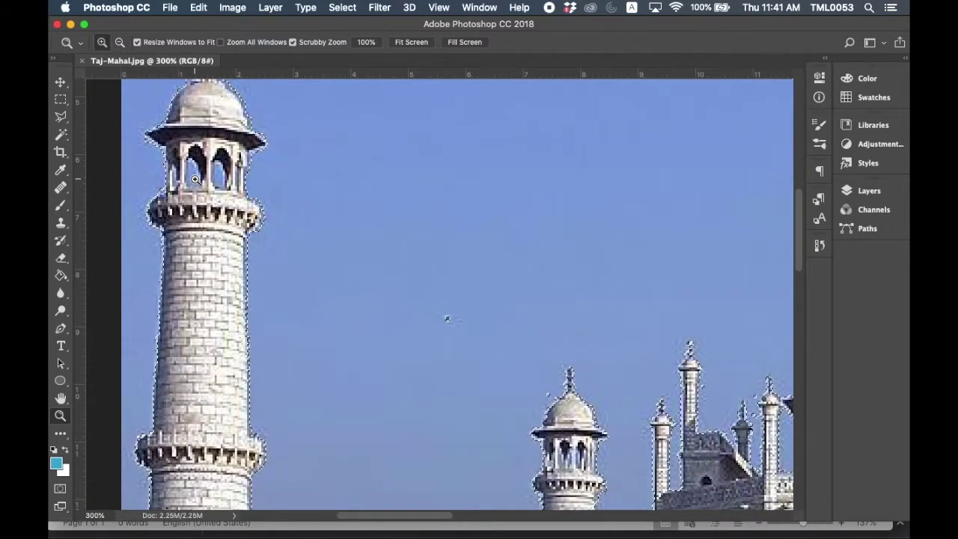
{"action": "left_click", "coordinate": [195, 179]}
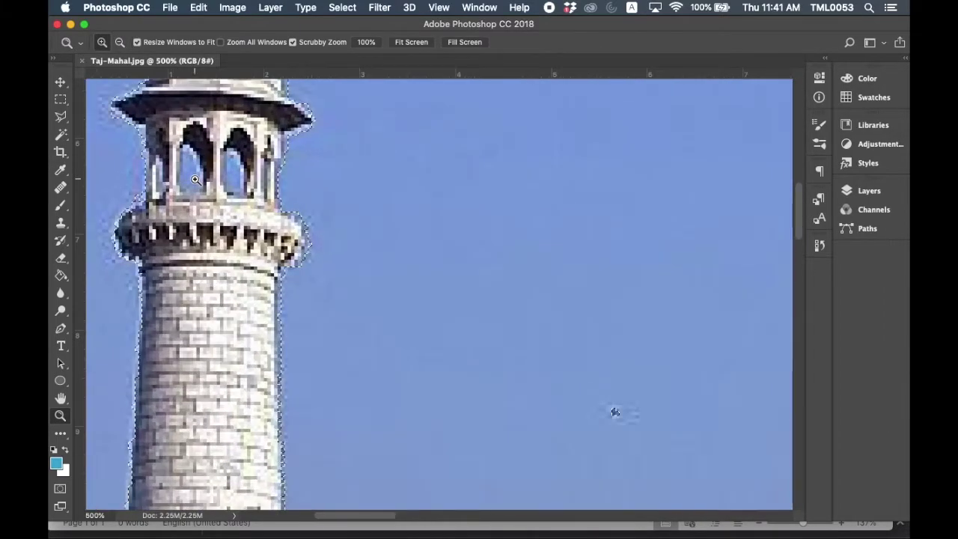
{"action": "left_click", "coordinate": [61, 133]}
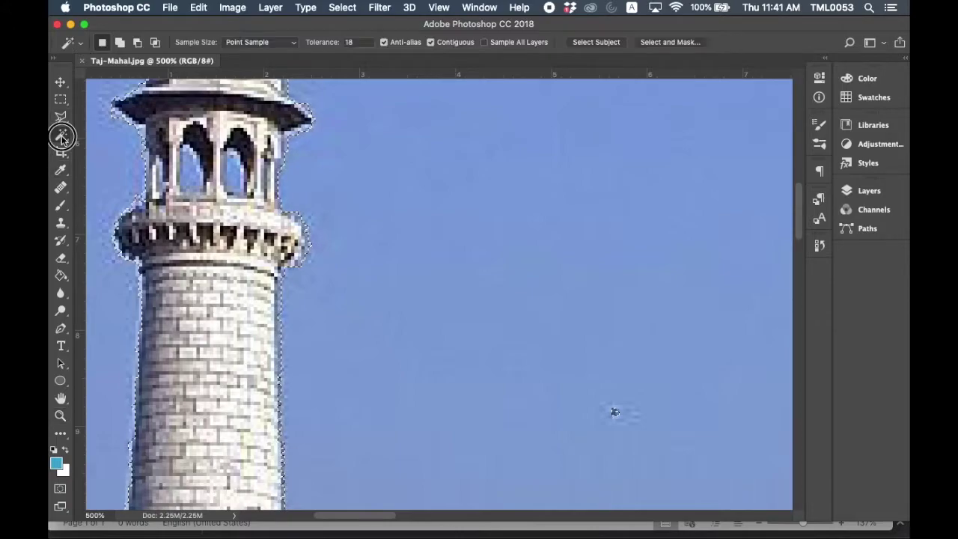
{"action": "left_click", "coordinate": [192, 174], "text": "shift"}
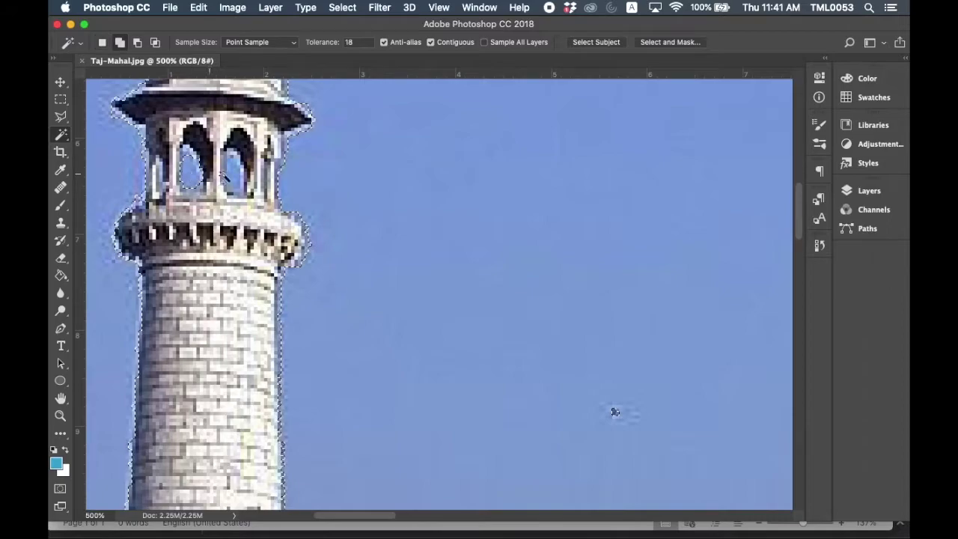
{"action": "left_click", "coordinate": [233, 176], "text": "shift"}
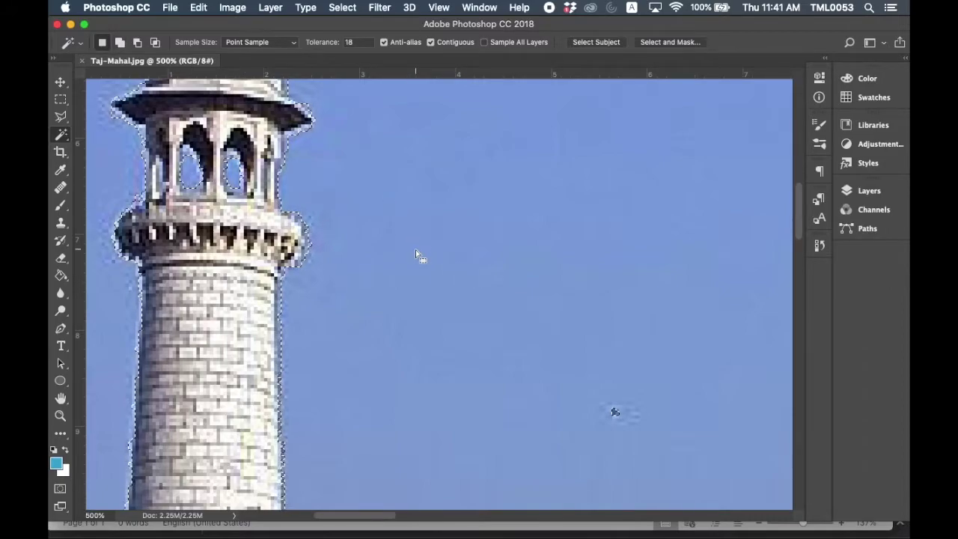
Add the small unselected dark speck in the sky beside the left outer minaret to the selection, working at 600% zoom.
{"action": "left_click", "coordinate": [61, 416]}
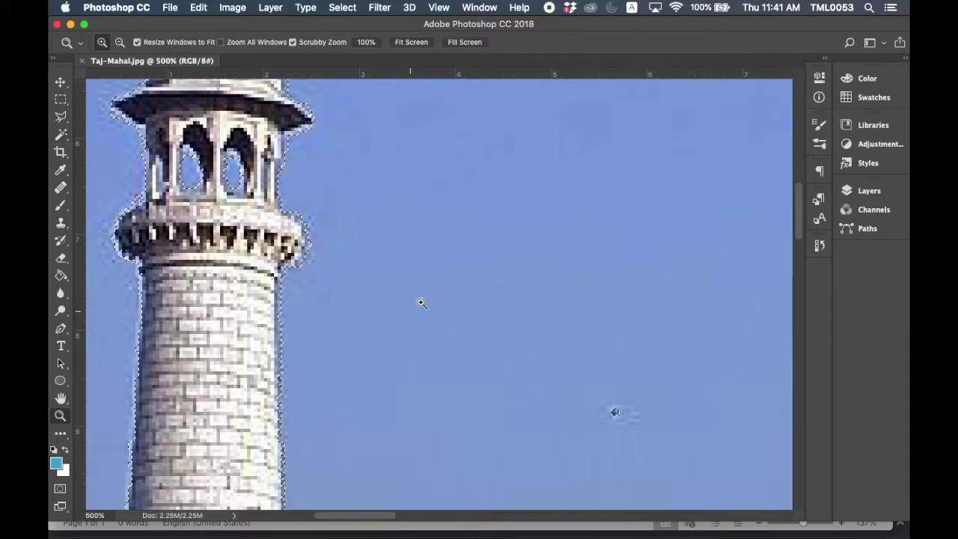
{"action": "left_click", "coordinate": [423, 300], "text": "alt"}
{"action": "left_click", "coordinate": [423, 301], "text": "alt"}
{"action": "left_click", "coordinate": [422, 301], "text": "alt"}
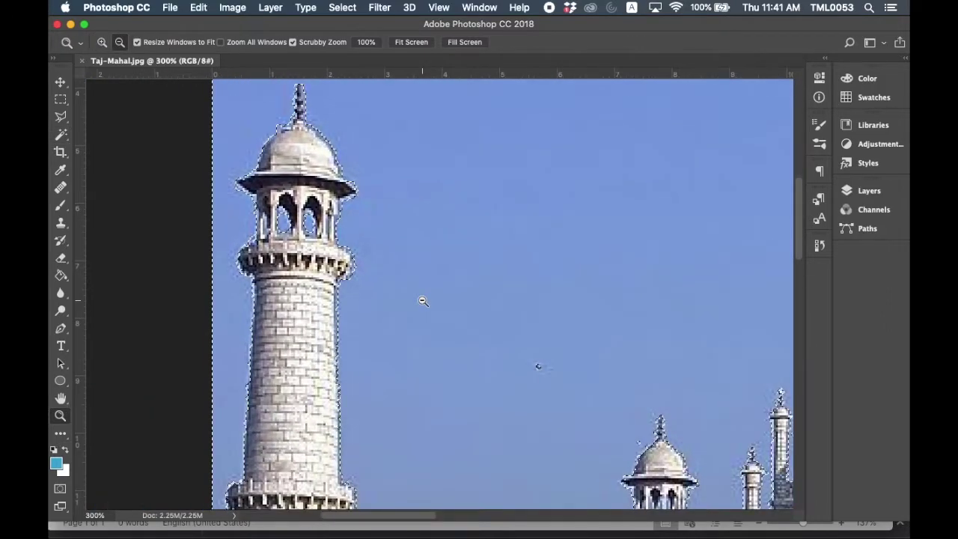
{"action": "left_click", "coordinate": [422, 301], "text": "alt"}
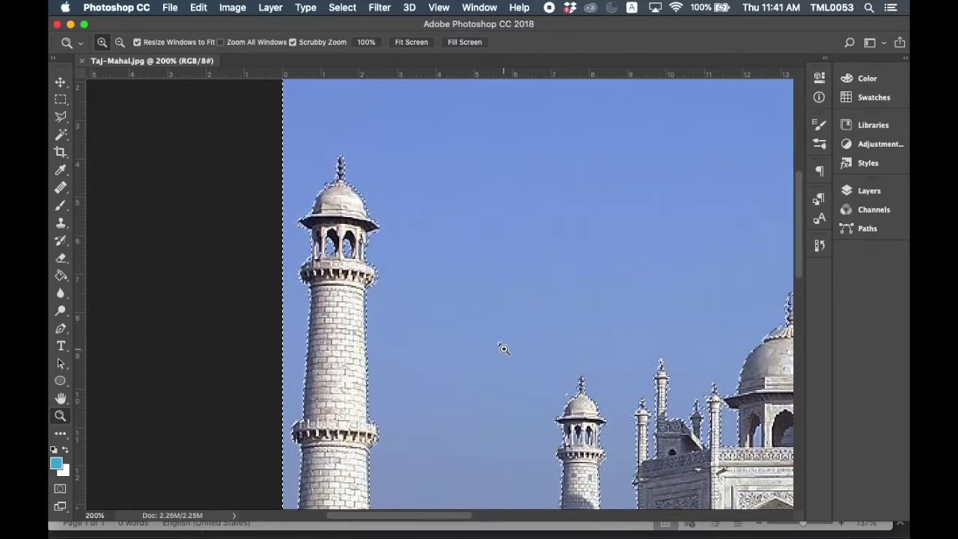
{"action": "left_click", "coordinate": [499, 348]}
{"action": "left_click", "coordinate": [498, 349]}
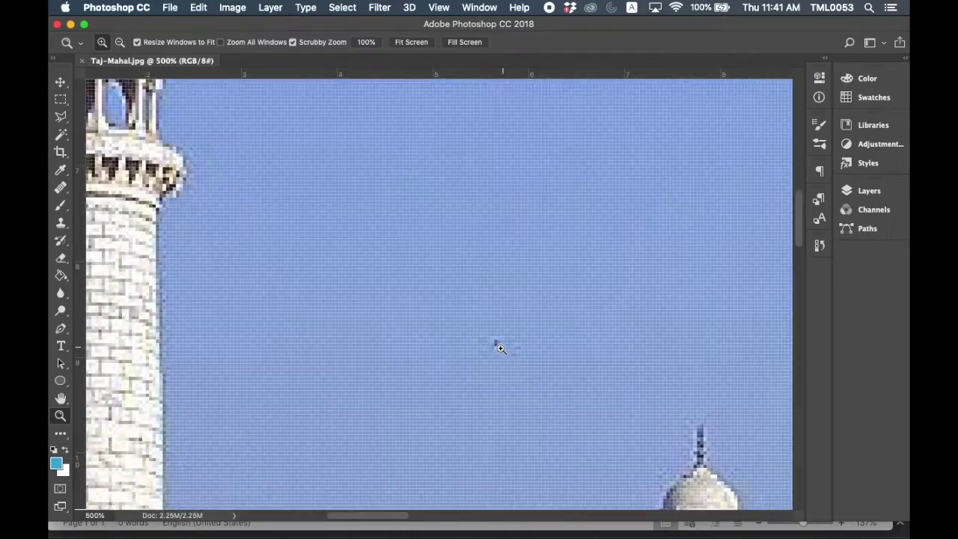
{"action": "left_click", "coordinate": [500, 350]}
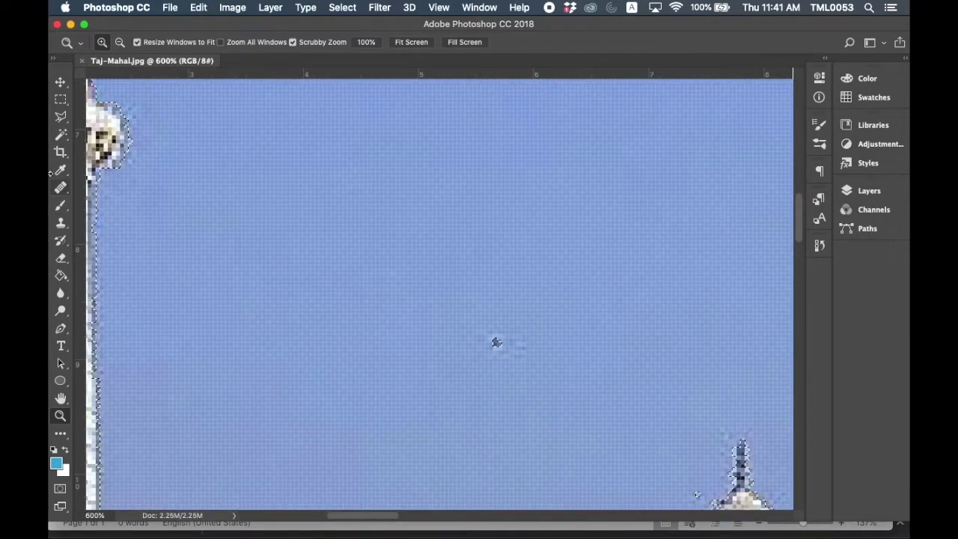
{"action": "left_click", "coordinate": [62, 136]}
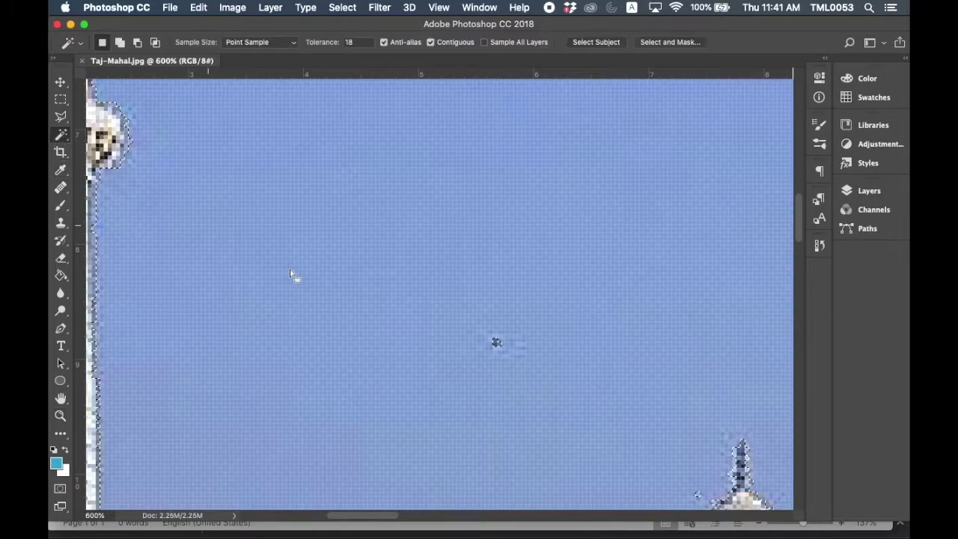
{"action": "key", "text": "shift"}
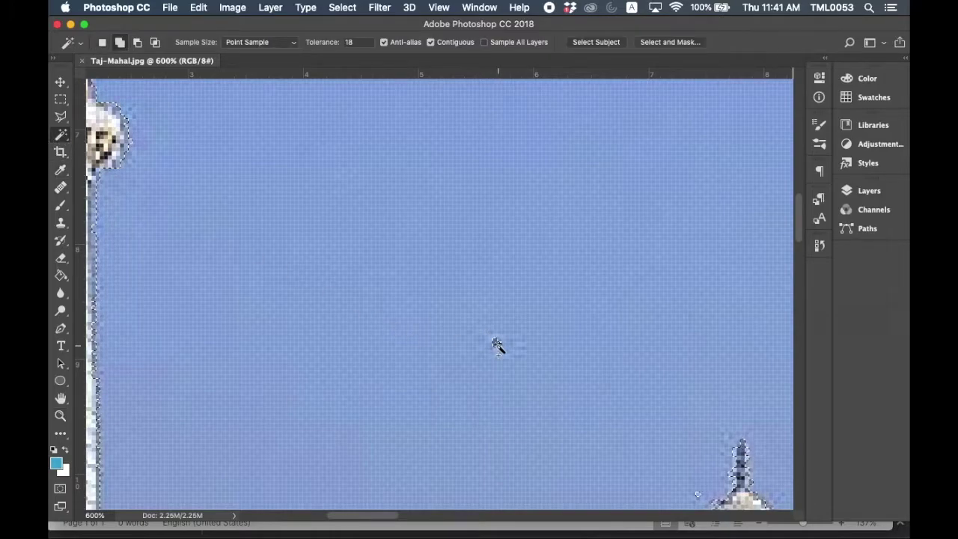
{"action": "left_click", "coordinate": [497, 345], "text": "shift"}
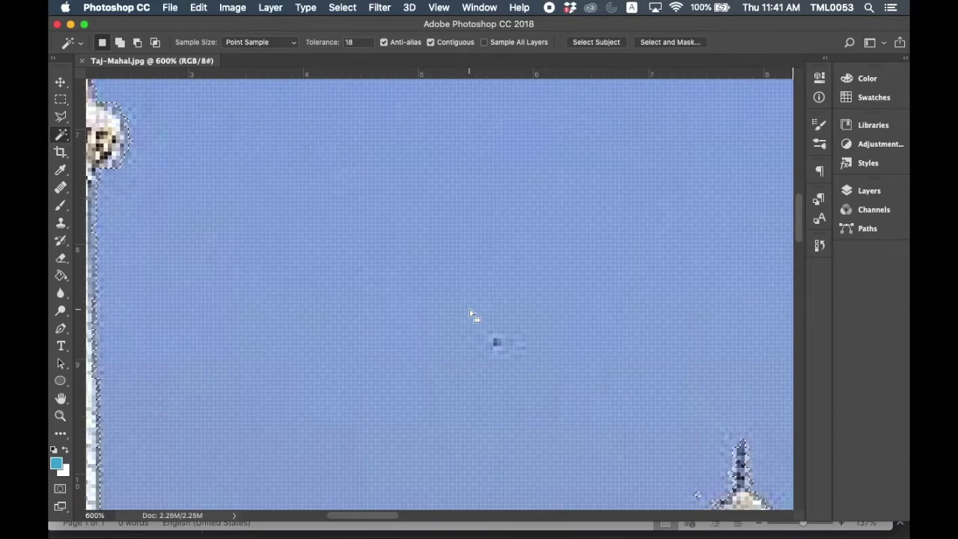
Review the sky selection around the left minarets and the main building at 100% zoom.
{"action": "left_click", "coordinate": [61, 416]}
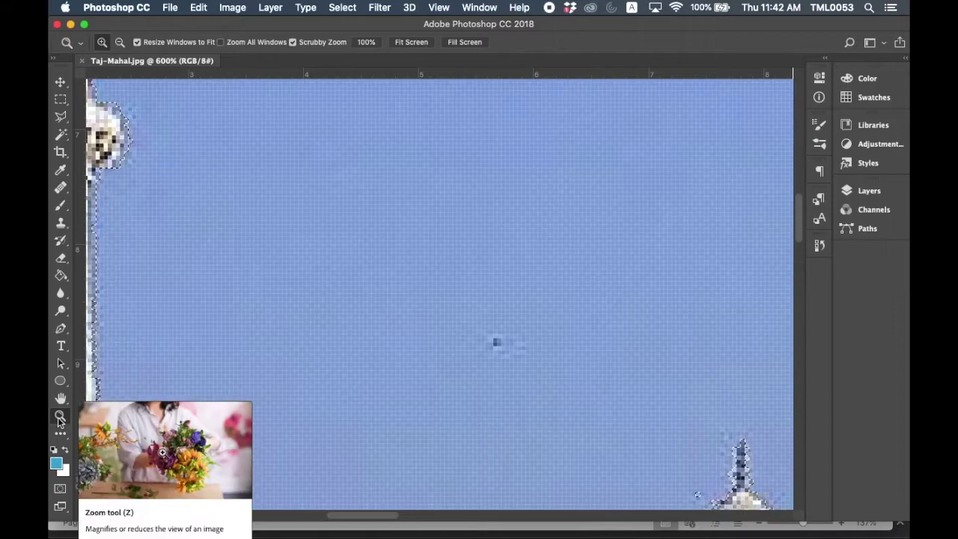
{"action": "key", "text": "alt"}
{"action": "left_click", "coordinate": [498, 351], "text": "alt"}
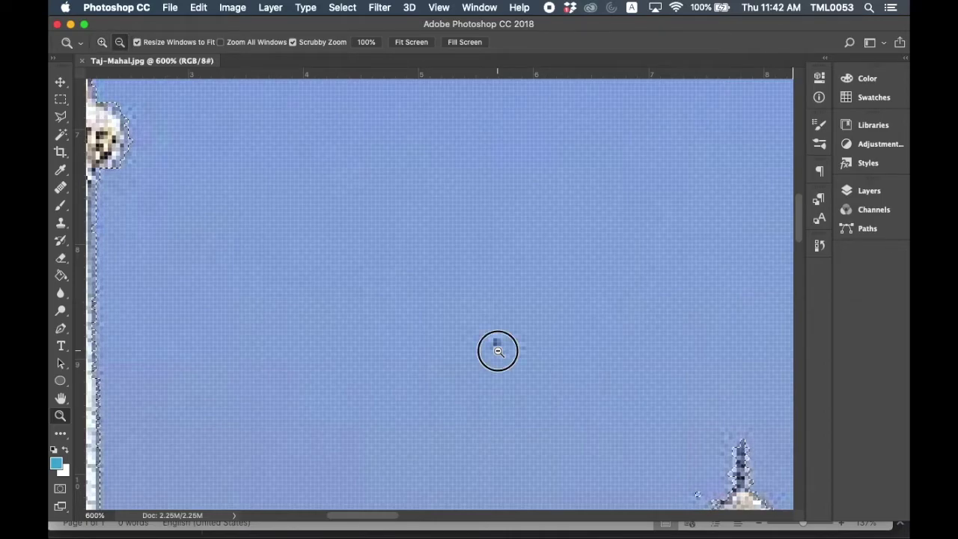
{"action": "left_click", "coordinate": [526, 353], "text": "alt"}
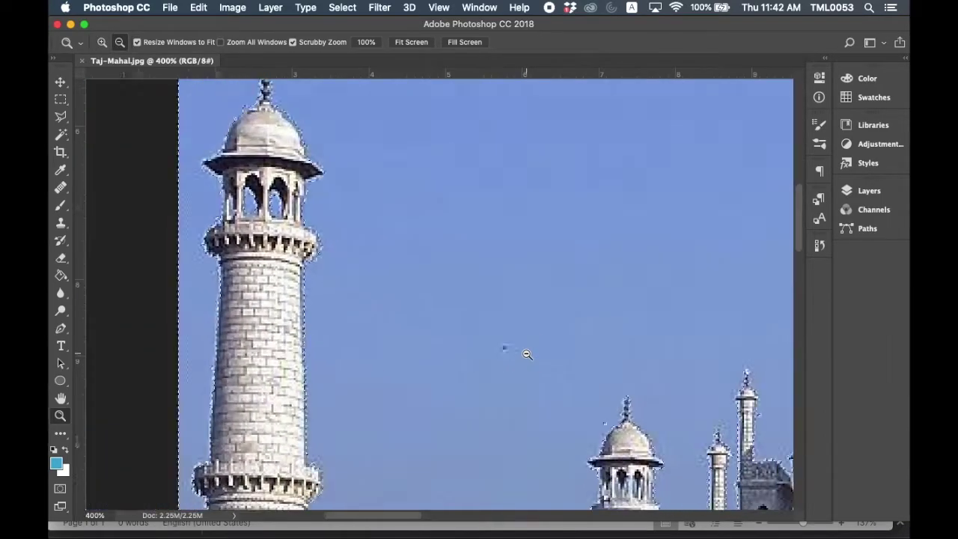
{"action": "left_click", "coordinate": [521, 353], "text": "alt"}
{"action": "left_click", "coordinate": [515, 354], "text": "alt"}
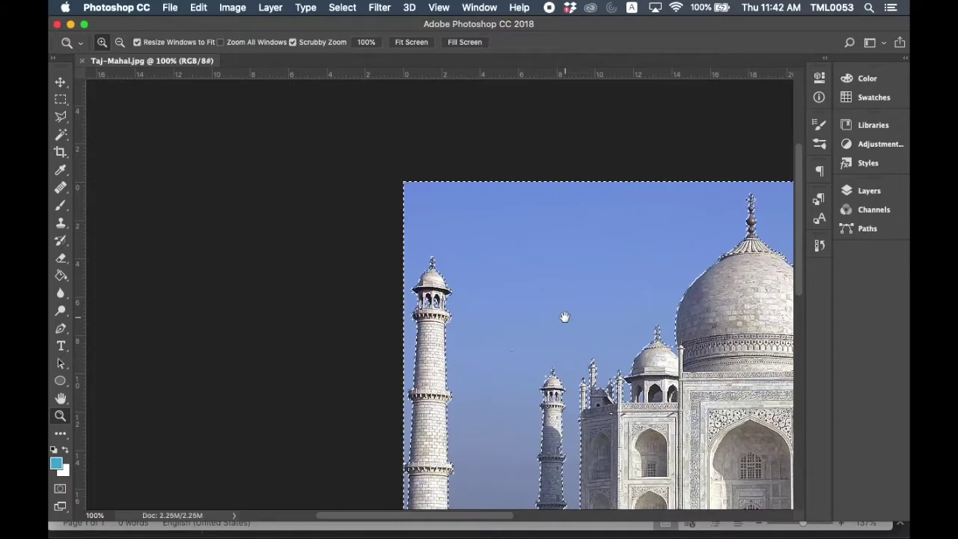
{"action": "left_click_drag", "start_coordinate": [615, 321], "coordinate": [444, 278]}
{"action": "left_click_drag", "start_coordinate": [487, 383], "coordinate": [492, 293]}
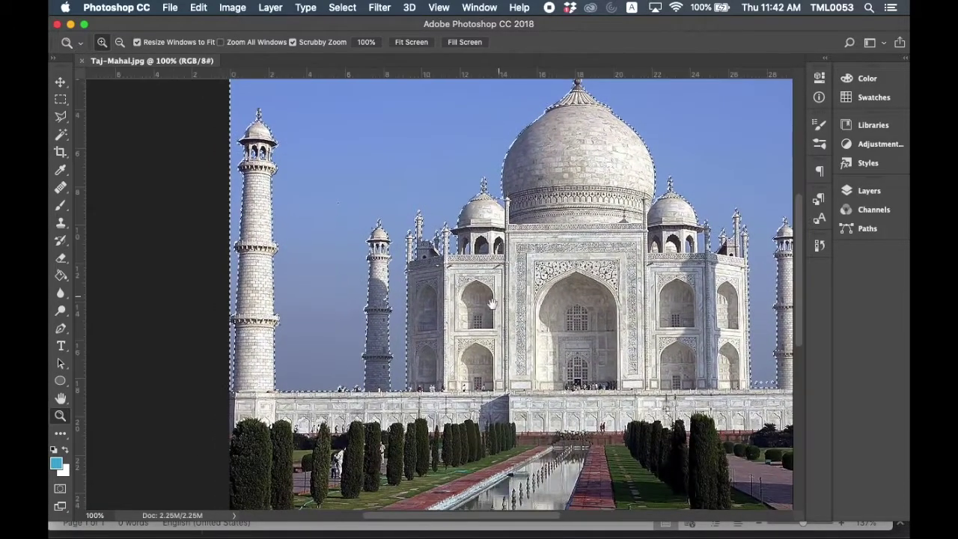
{"action": "left_click_drag", "start_coordinate": [417, 348], "coordinate": [436, 325]}
{"action": "key", "text": "super+r"}
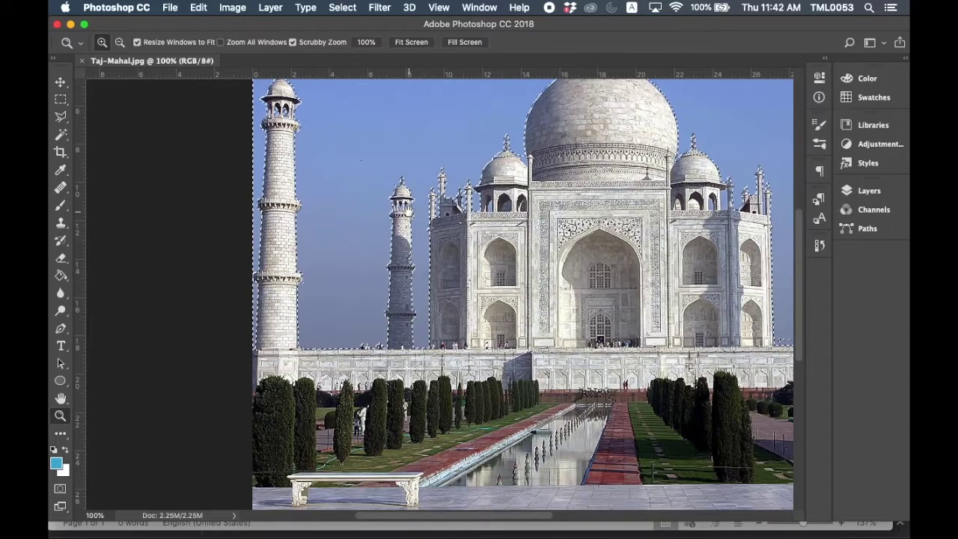
Inspect the selection edges along the left inner minaret and the base of the left outer minaret at 400% zoom.
{"action": "key", "text": "super+d"}
{"action": "left_click_drag", "start_coordinate": [402, 206], "coordinate": [393, 191]}
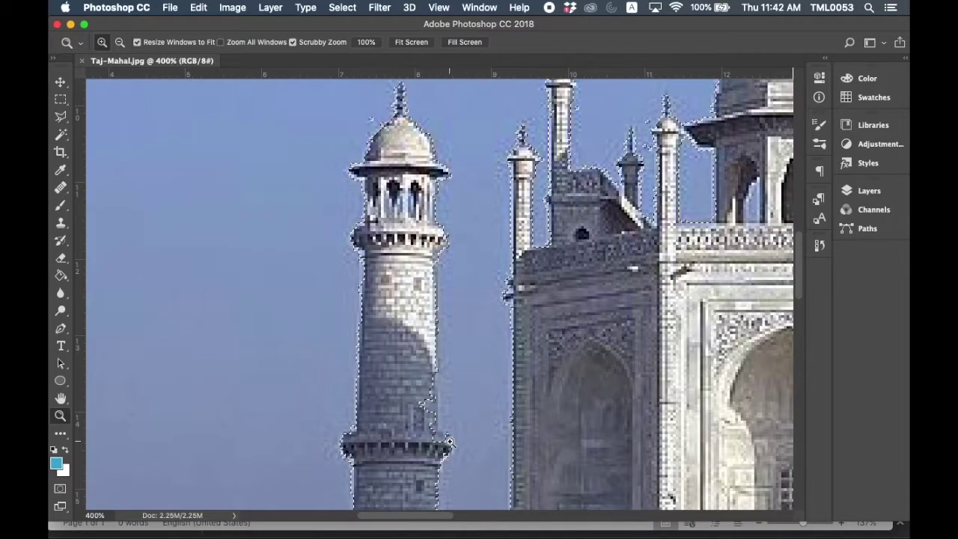
{"action": "left_click_drag", "start_coordinate": [442, 448], "coordinate": [481, 237]}
{"action": "left_click_drag", "start_coordinate": [422, 423], "coordinate": [487, 209]}
{"action": "left_click_drag", "start_coordinate": [455, 295], "coordinate": [679, 287]}
{"action": "left_click_drag", "start_coordinate": [428, 280], "coordinate": [484, 279]}
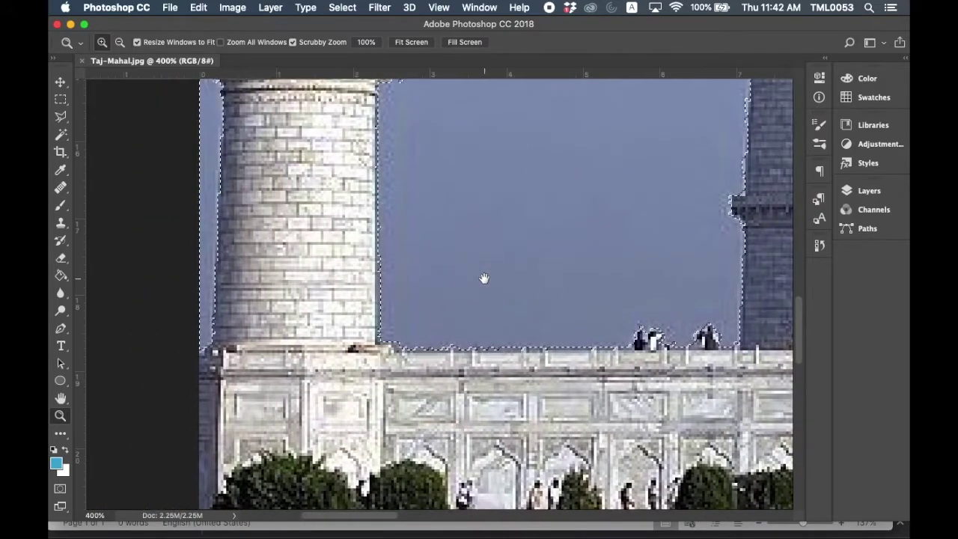
Add the sky showing through the left arch of the small domed pavilion left of the main dome to the selection.
{"action": "left_click_drag", "start_coordinate": [525, 239], "coordinate": [573, 408]}
{"action": "left_click_drag", "start_coordinate": [617, 284], "coordinate": [262, 376]}
{"action": "left_click_drag", "start_coordinate": [342, 380], "coordinate": [270, 367]}
{"action": "left_click_drag", "start_coordinate": [268, 309], "coordinate": [278, 445]}
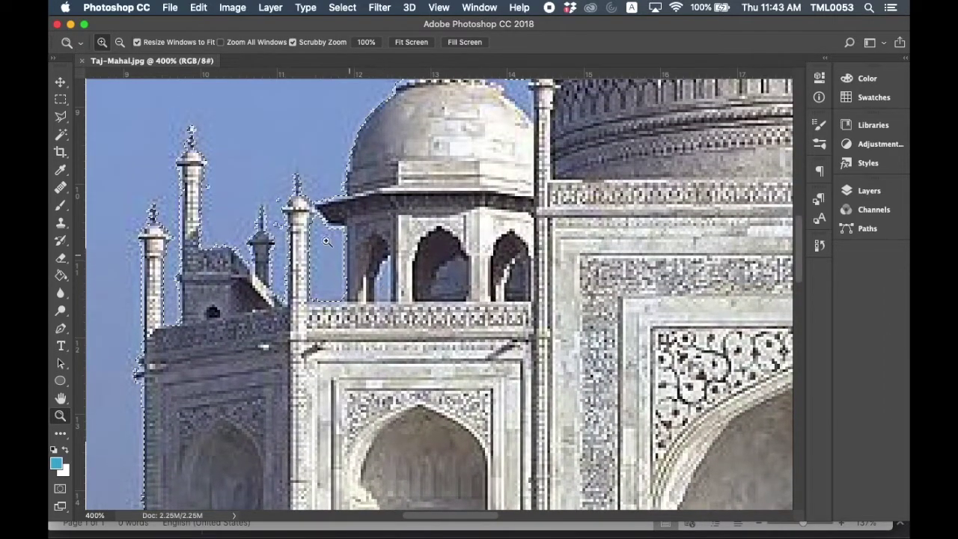
{"action": "left_click", "coordinate": [63, 138]}
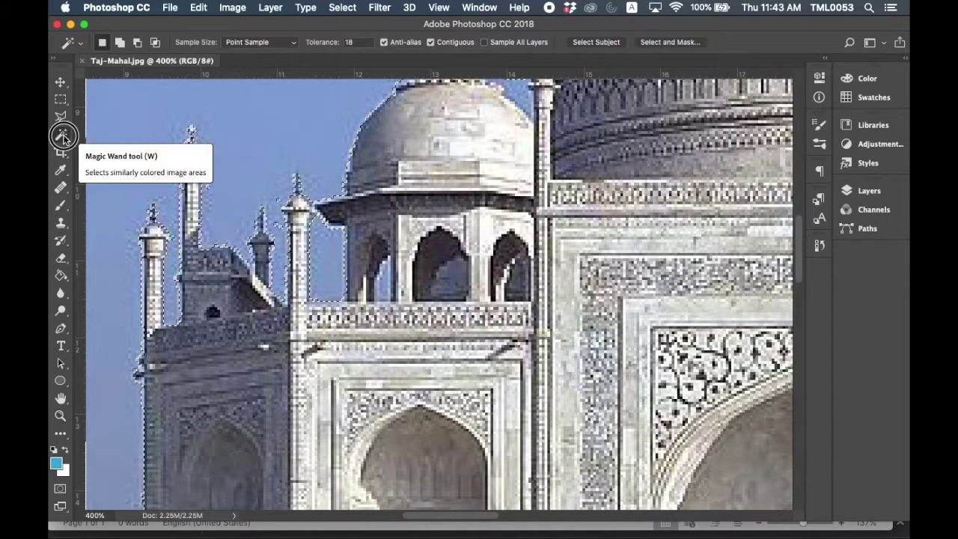
{"action": "key", "text": "shift"}
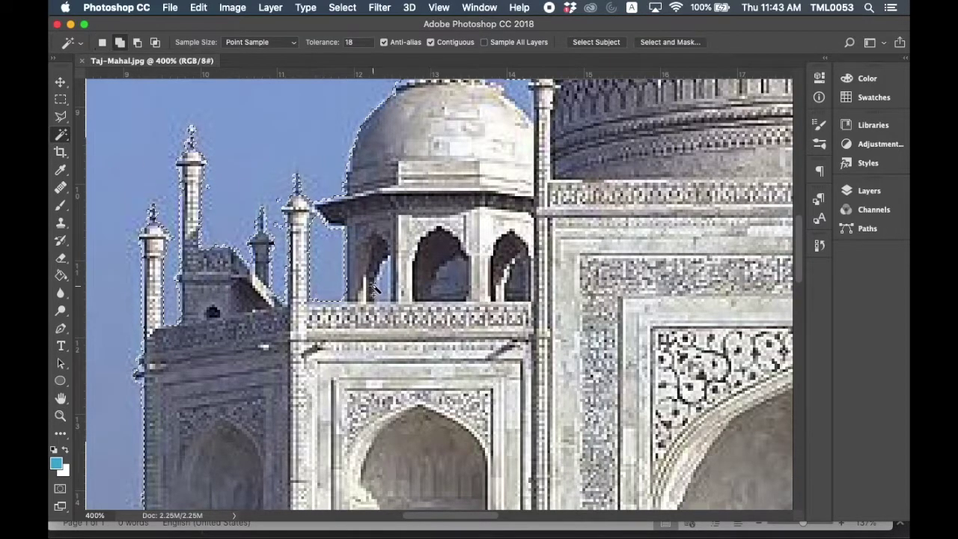
{"action": "left_click", "coordinate": [385, 286], "text": "shift"}
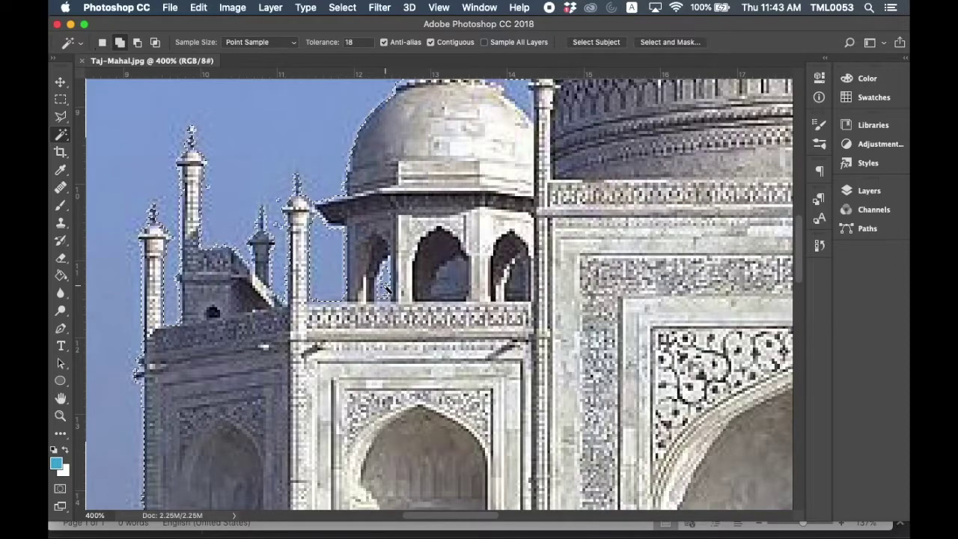
Add the sky in the right arch of the pavilion right of the main dome, and the strip beside its neighbouring pinnacle, to the selection.
{"action": "left_click_drag", "start_coordinate": [450, 239], "coordinate": [183, 404]}
{"action": "left_click_drag", "start_coordinate": [322, 209], "coordinate": [224, 408]}
{"action": "left_click_drag", "start_coordinate": [317, 328], "coordinate": [81, 238]}
{"action": "left_click_drag", "start_coordinate": [325, 368], "coordinate": [209, 119]}
{"action": "left_click_drag", "start_coordinate": [392, 324], "coordinate": [279, 242]}
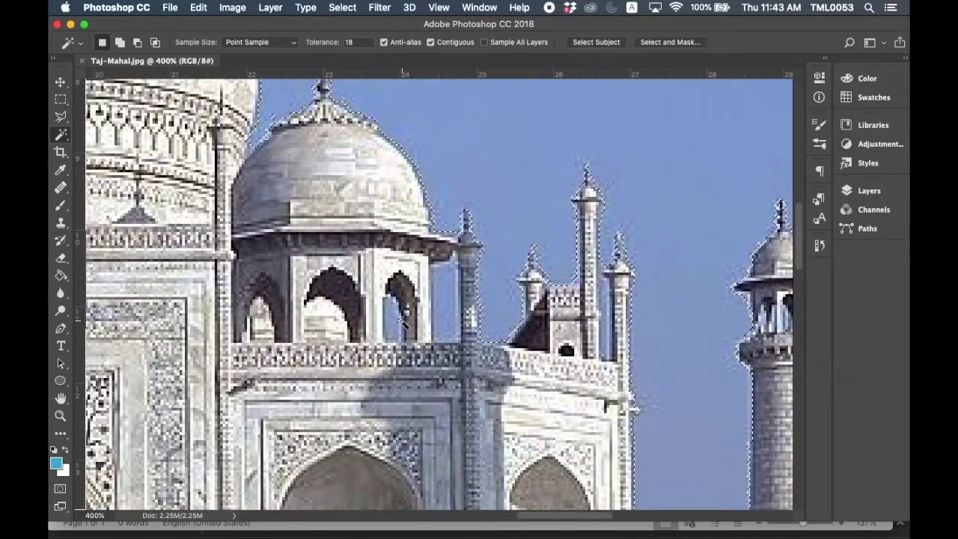
{"action": "key", "text": "shift"}
{"action": "left_click", "coordinate": [397, 322], "text": "shift"}
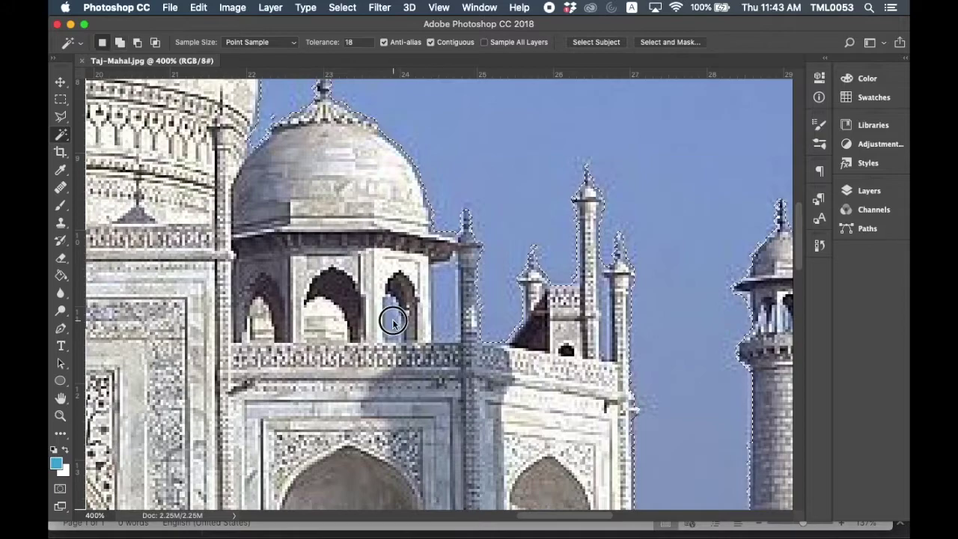
{"action": "left_click", "coordinate": [446, 299], "text": "shift"}
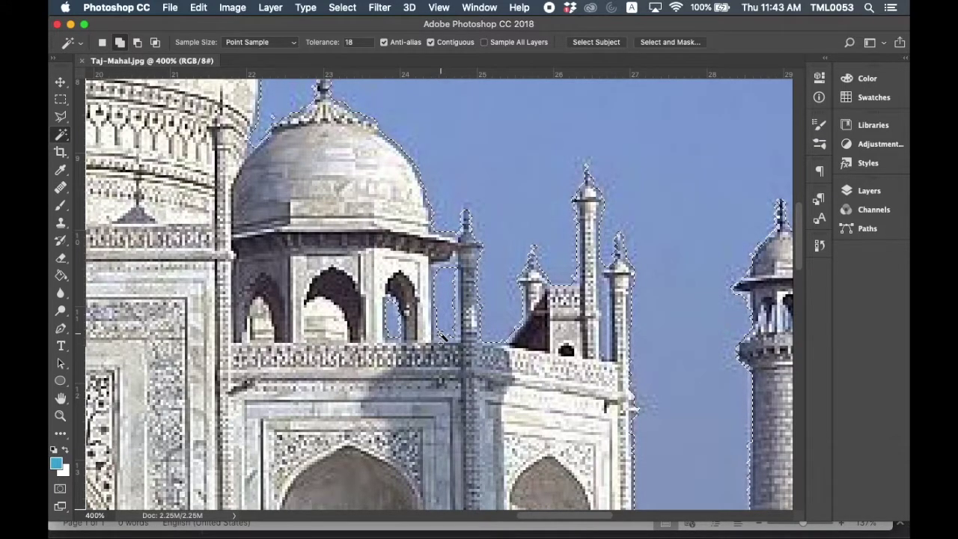
Add the unselected sky patches above the terrace, between the main building and the right inner minaret, to the selection.
{"action": "left_click_drag", "start_coordinate": [526, 287], "coordinate": [337, 255]}
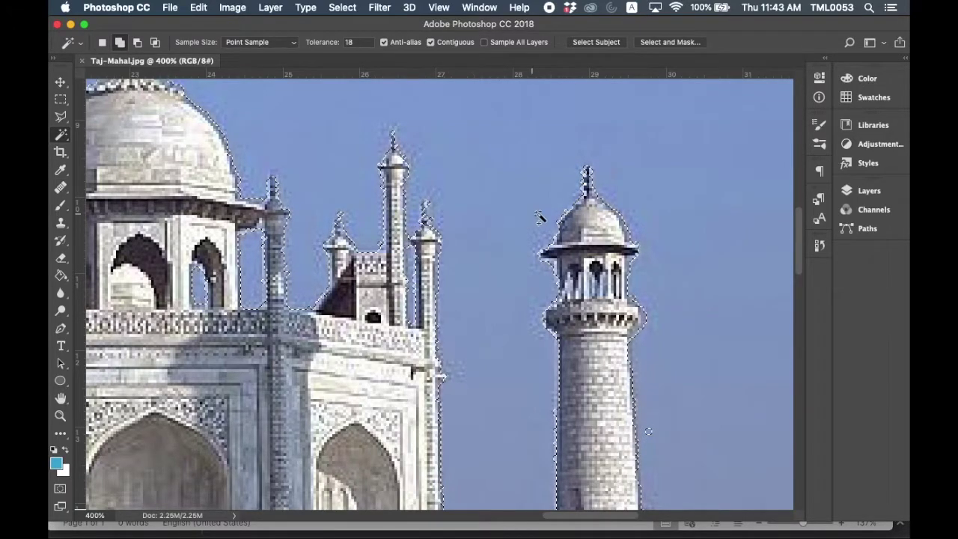
{"action": "left_click_drag", "start_coordinate": [478, 364], "coordinate": [401, 247]}
{"action": "key", "text": "super+r"}
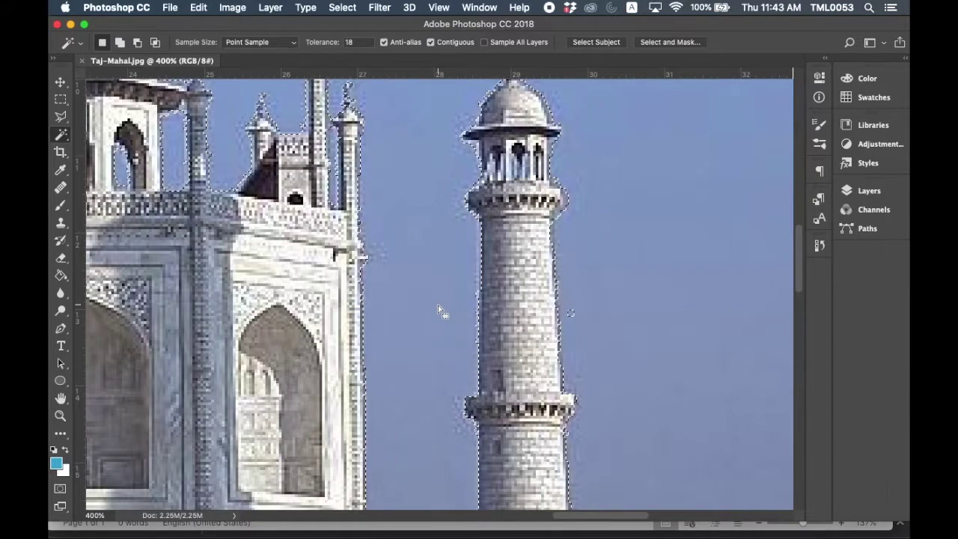
{"action": "left_click_drag", "start_coordinate": [426, 306], "coordinate": [401, 136]}
{"action": "left_click_drag", "start_coordinate": [382, 290], "coordinate": [379, 200]}
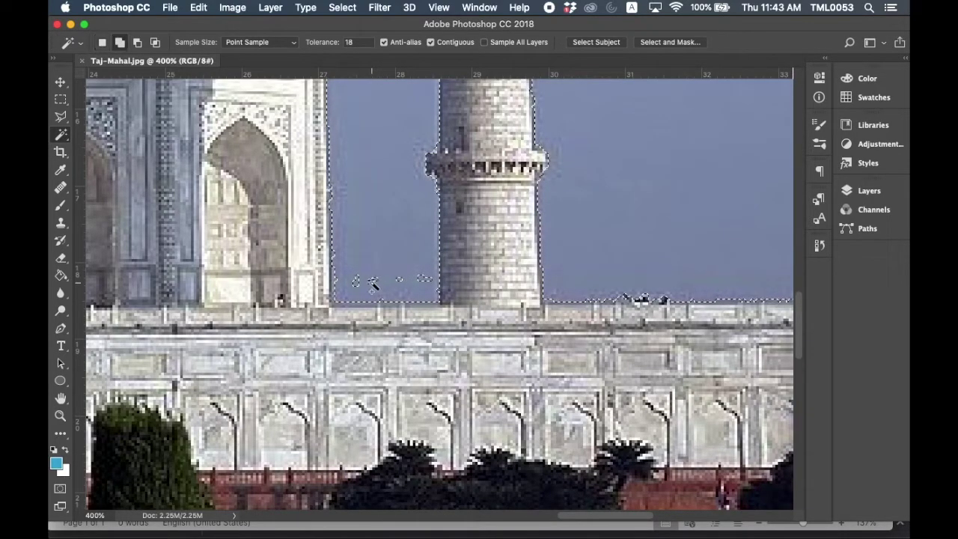
{"action": "left_click", "coordinate": [356, 282], "text": "shift"}
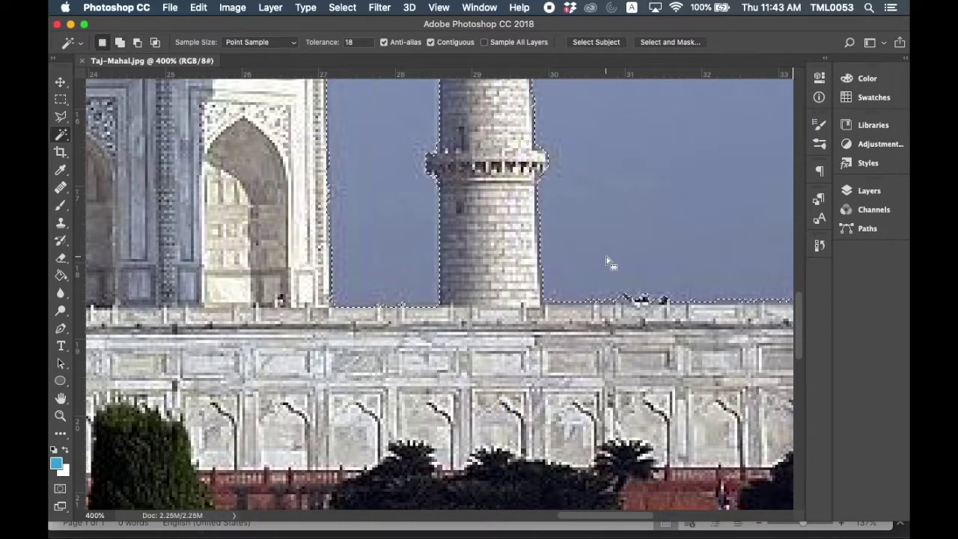
Add the small unselected sky speck beside the right inner minaret's shaft to the selection.
{"action": "left_click_drag", "start_coordinate": [621, 227], "coordinate": [482, 362]}
{"action": "left_click_drag", "start_coordinate": [518, 268], "coordinate": [378, 428]}
{"action": "left_click_drag", "start_coordinate": [356, 247], "coordinate": [396, 346]}
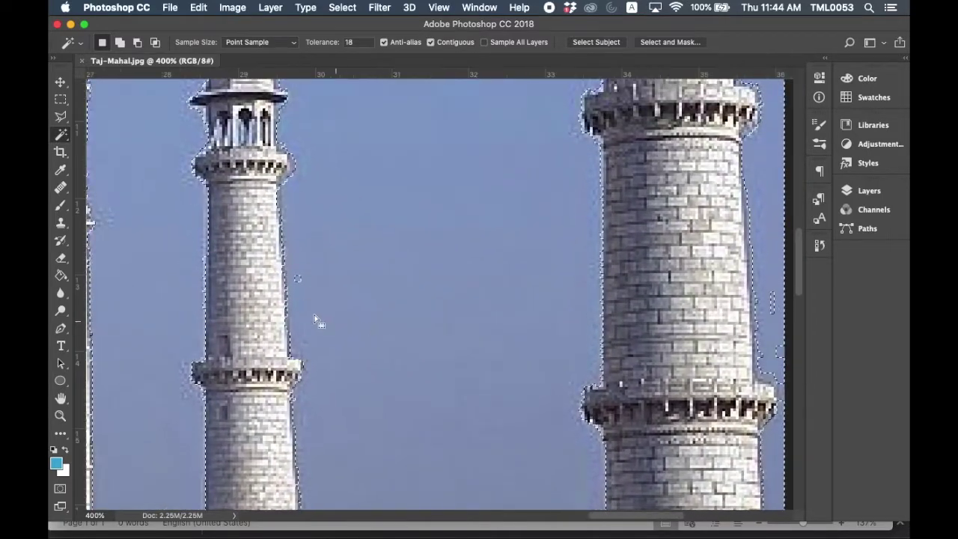
{"action": "left_click", "coordinate": [297, 280]}
{"action": "key", "text": "super+d"}
Add the sky showing through the two arches of the right outer minaret's top pavilion to the selection.
{"action": "left_click_drag", "start_coordinate": [506, 205], "coordinate": [425, 380]}
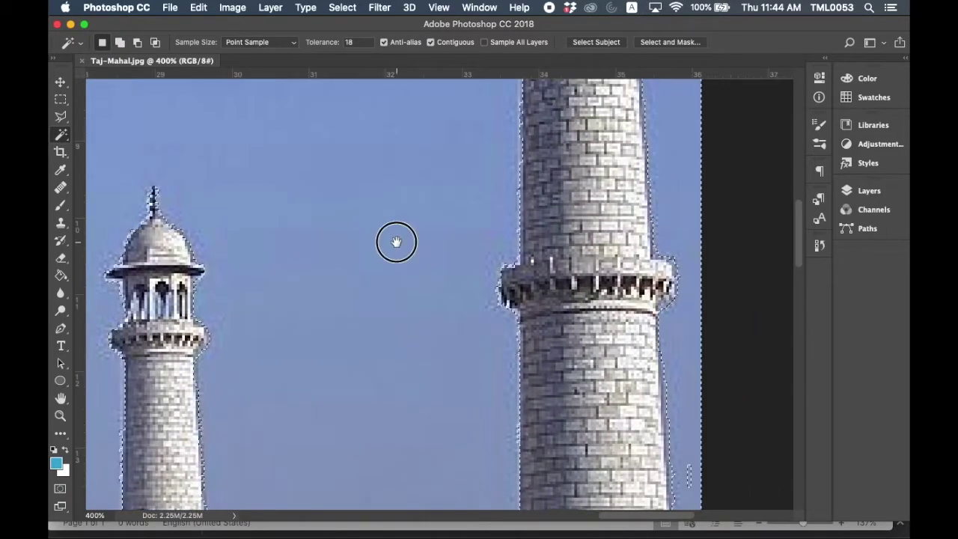
{"action": "left_click_drag", "start_coordinate": [395, 241], "coordinate": [335, 413]}
{"action": "left_click_drag", "start_coordinate": [300, 357], "coordinate": [282, 490]}
{"action": "left_click_drag", "start_coordinate": [309, 283], "coordinate": [233, 246]}
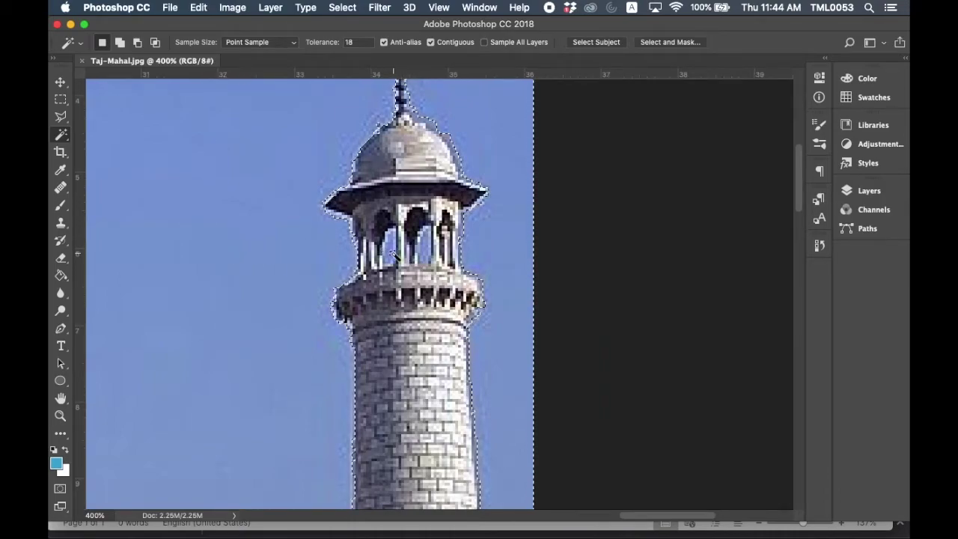
{"action": "key", "text": "shift"}
{"action": "left_click", "coordinate": [389, 255], "text": "shift"}
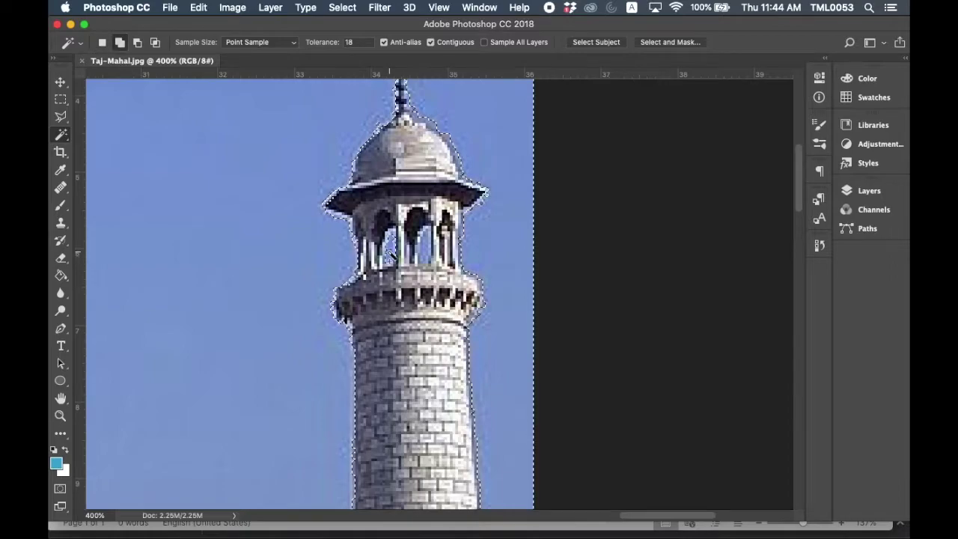
{"action": "left_click", "coordinate": [425, 253], "text": "shift"}
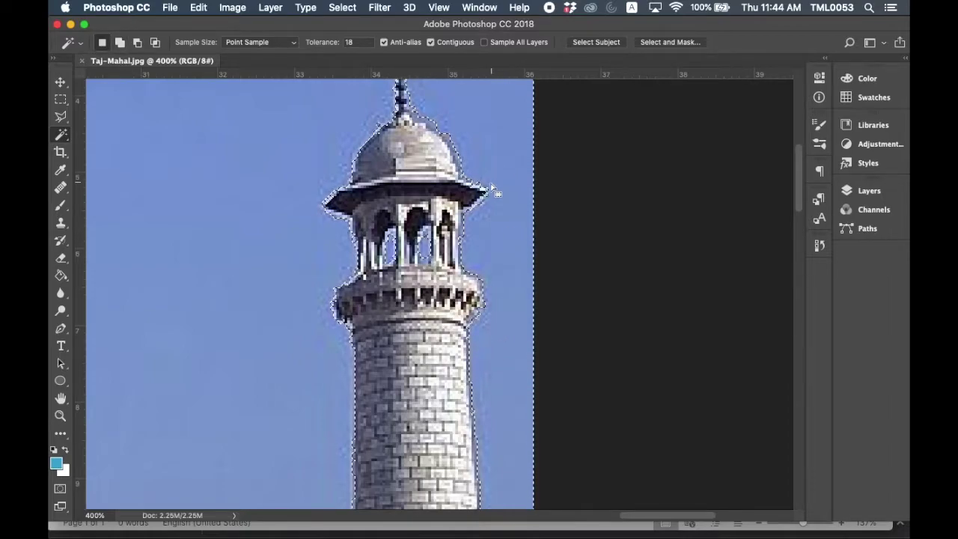
Add the leftover sky specks between the right outer minaret's shaft and the image edge, checking the selection down to its base.
{"action": "scroll", "coordinate": [492, 188], "scroll_direction": "up", "scroll_amount": 3}
{"action": "key", "text": "shift"}
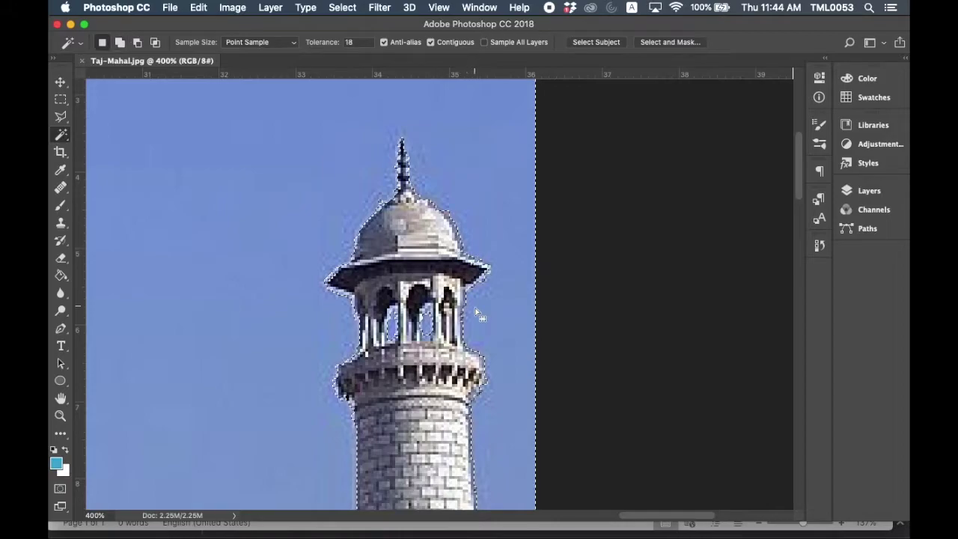
{"action": "left_click_drag", "start_coordinate": [479, 338], "coordinate": [380, 177]}
{"action": "left_click_drag", "start_coordinate": [374, 274], "coordinate": [338, 99]}
{"action": "left_click_drag", "start_coordinate": [337, 280], "coordinate": [387, 110]}
{"action": "left_click_drag", "start_coordinate": [372, 310], "coordinate": [361, 186]}
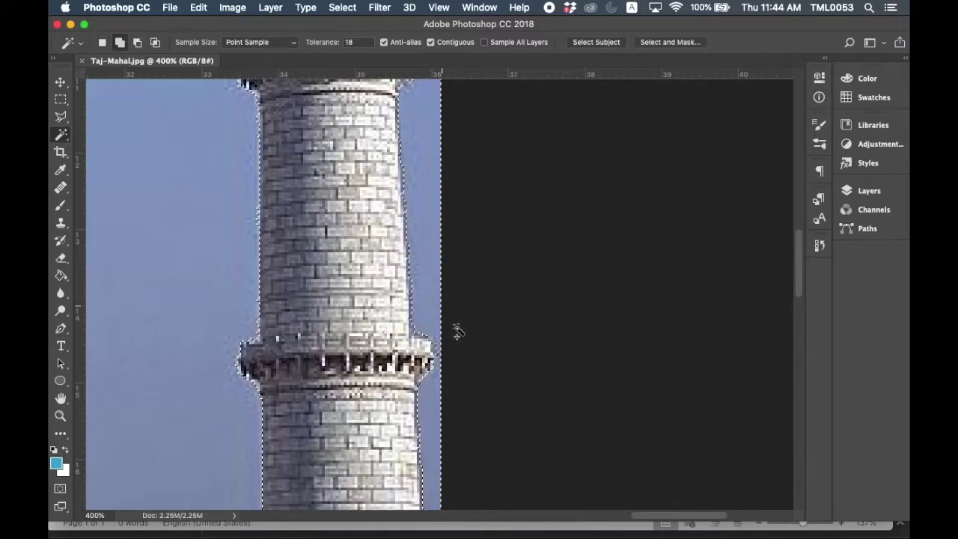
{"action": "left_click_drag", "start_coordinate": [416, 271], "coordinate": [418, 113]}
{"action": "left_click_drag", "start_coordinate": [326, 256], "coordinate": [321, 144]}
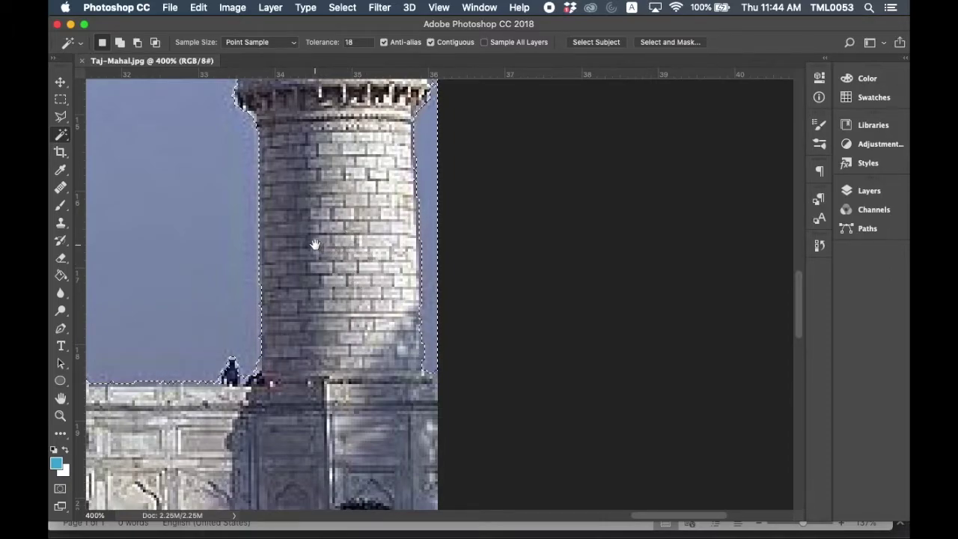
Inspect the selection edges along the terrace from the right outer minaret back to the left inner minaret at 400% zoom.
{"action": "left_click_drag", "start_coordinate": [315, 244], "coordinate": [447, 340]}
{"action": "left_click_drag", "start_coordinate": [299, 277], "coordinate": [464, 293]}
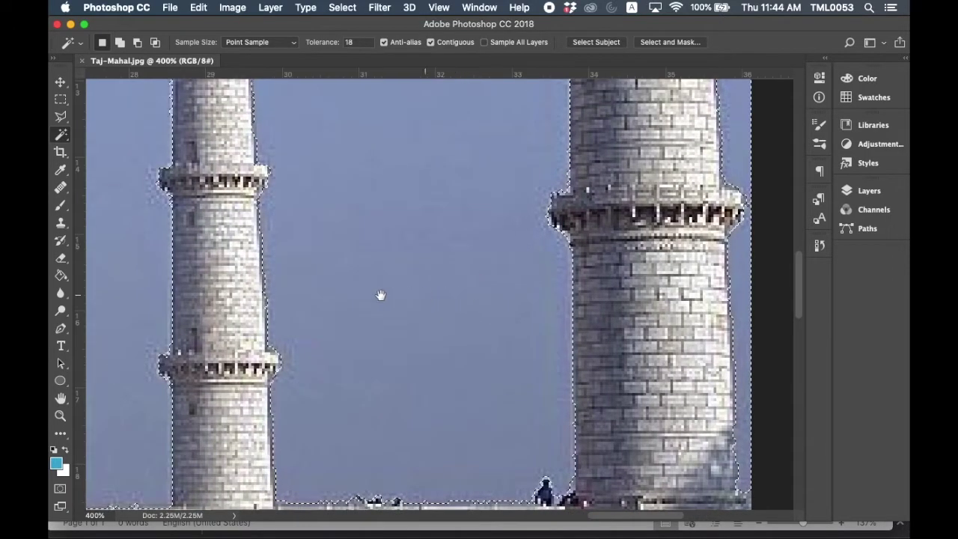
{"action": "left_click_drag", "start_coordinate": [380, 295], "coordinate": [520, 228]}
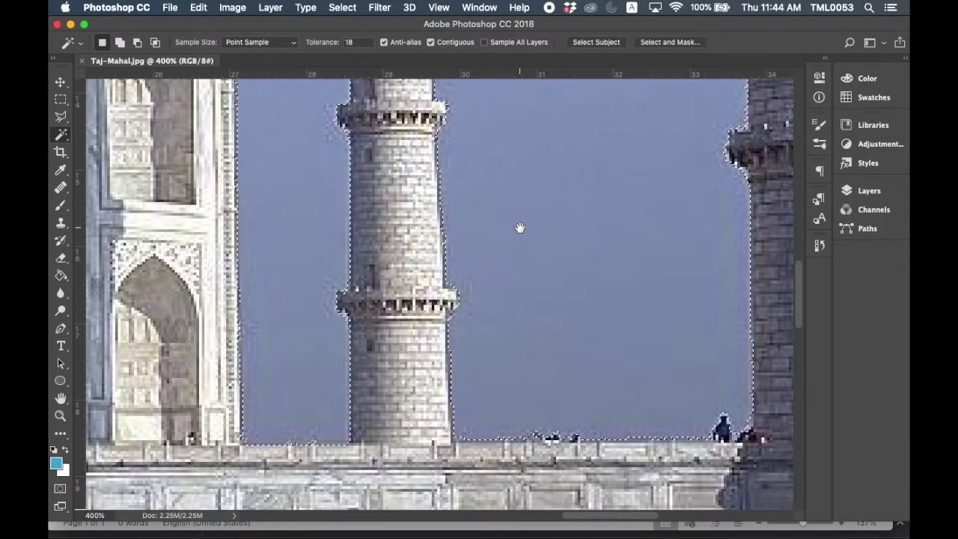
{"action": "left_click_drag", "start_coordinate": [321, 248], "coordinate": [554, 250]}
{"action": "left_click_drag", "start_coordinate": [324, 259], "coordinate": [545, 260]}
{"action": "left_click_drag", "start_coordinate": [268, 265], "coordinate": [522, 280]}
{"action": "left_click_drag", "start_coordinate": [268, 284], "coordinate": [551, 265]}
{"action": "left_click_drag", "start_coordinate": [377, 235], "coordinate": [372, 361]}
{"action": "left_click_drag", "start_coordinate": [362, 283], "coordinate": [353, 357]}
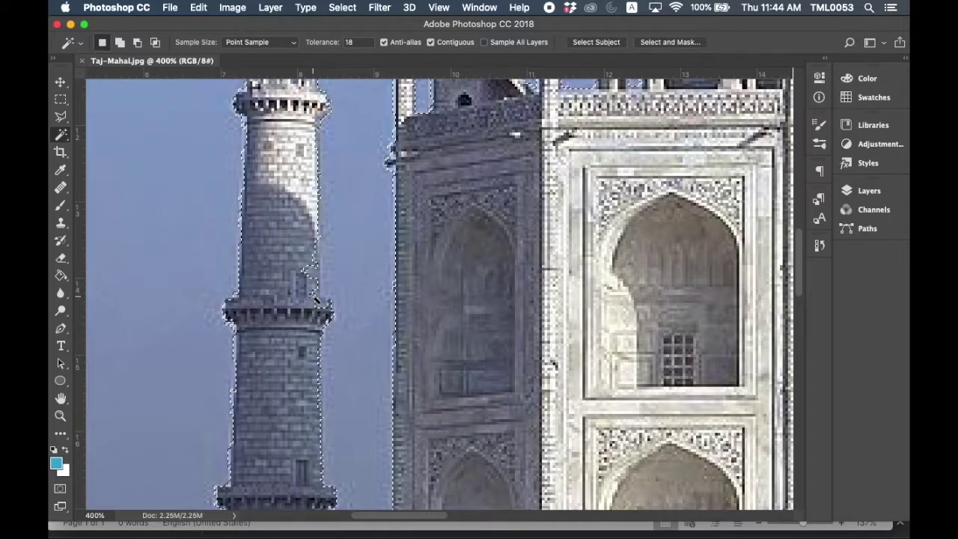
Set the Magic Wand tolerance to 9 and subtract the wrongly selected shaded patch on the left inner minaret's shaft at 600% zoom.
{"action": "left_click", "coordinate": [61, 416]}
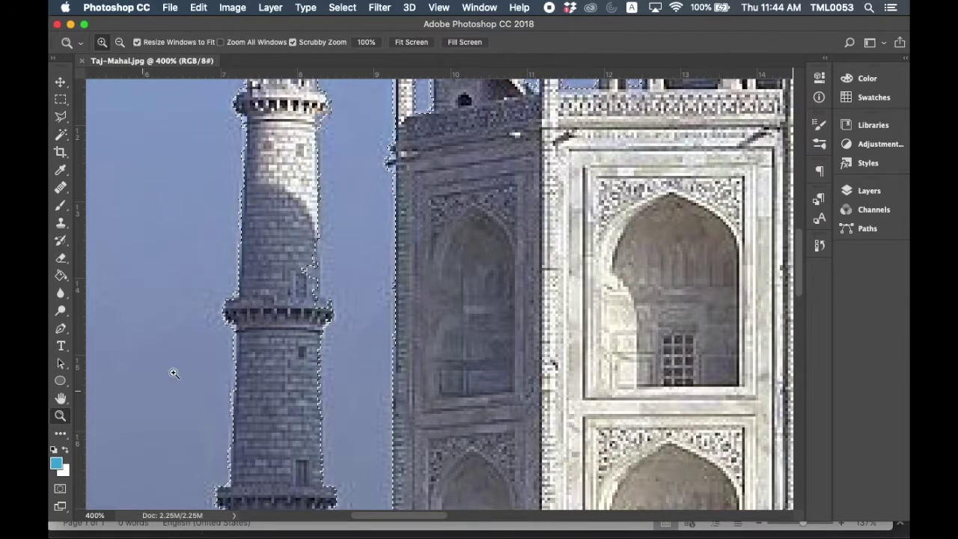
{"action": "left_click", "coordinate": [321, 285]}
{"action": "left_click", "coordinate": [319, 284]}
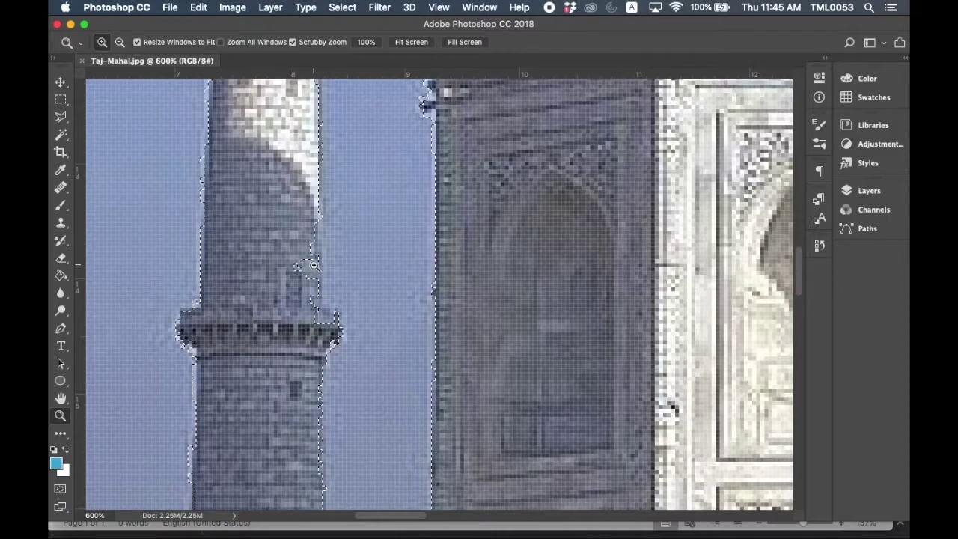
{"action": "left_click", "coordinate": [62, 136]}
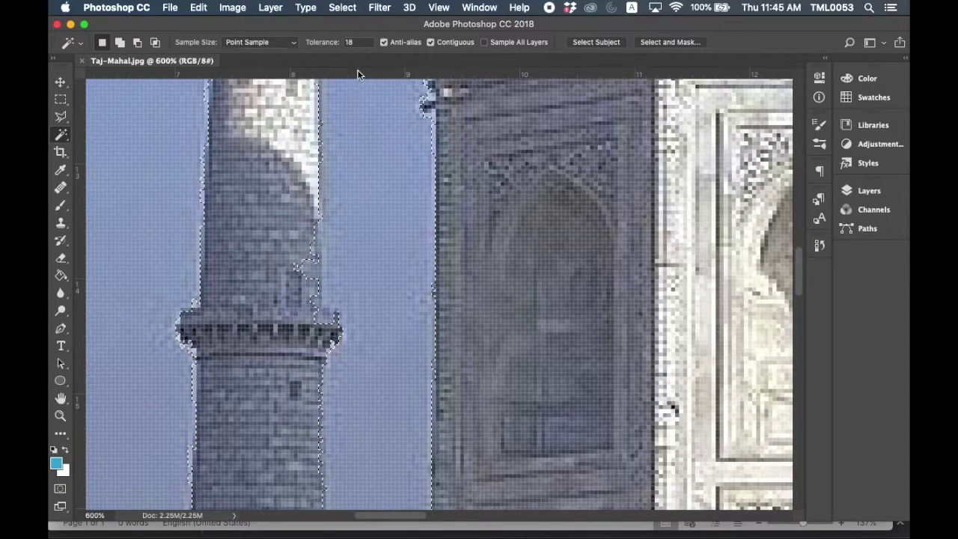
{"action": "left_click_drag", "start_coordinate": [327, 44], "coordinate": [322, 46]}
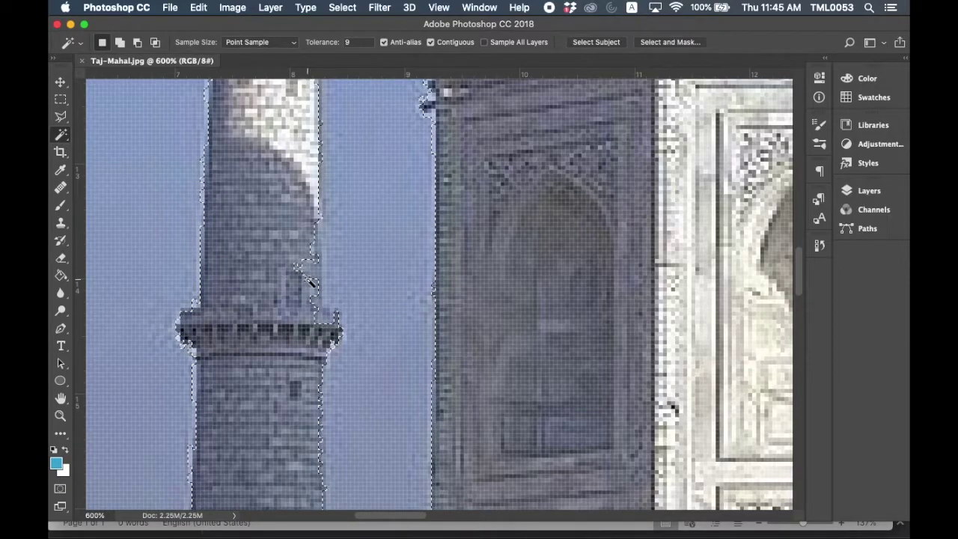
{"action": "key", "text": "alt"}
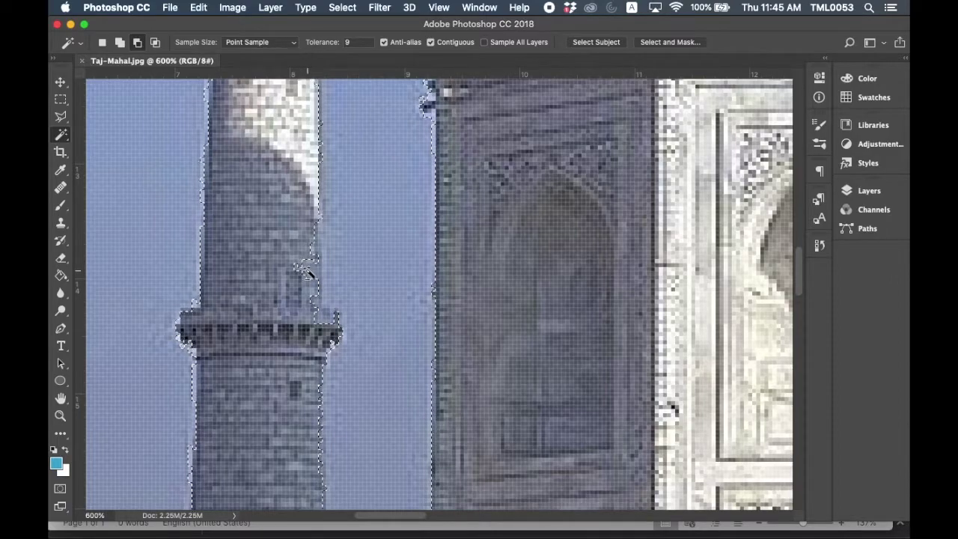
{"action": "left_click", "coordinate": [306, 275], "text": "alt"}
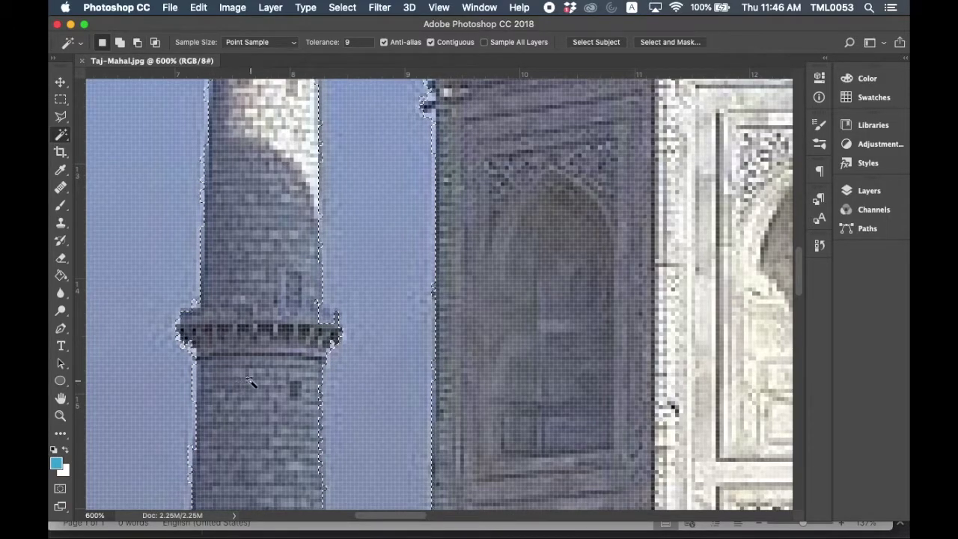
Inspect the selection edges from the left inner minaret's base across to the left outer minaret and up to its finial at 600% zoom.
{"action": "left_click_drag", "start_coordinate": [255, 382], "coordinate": [362, 190]}
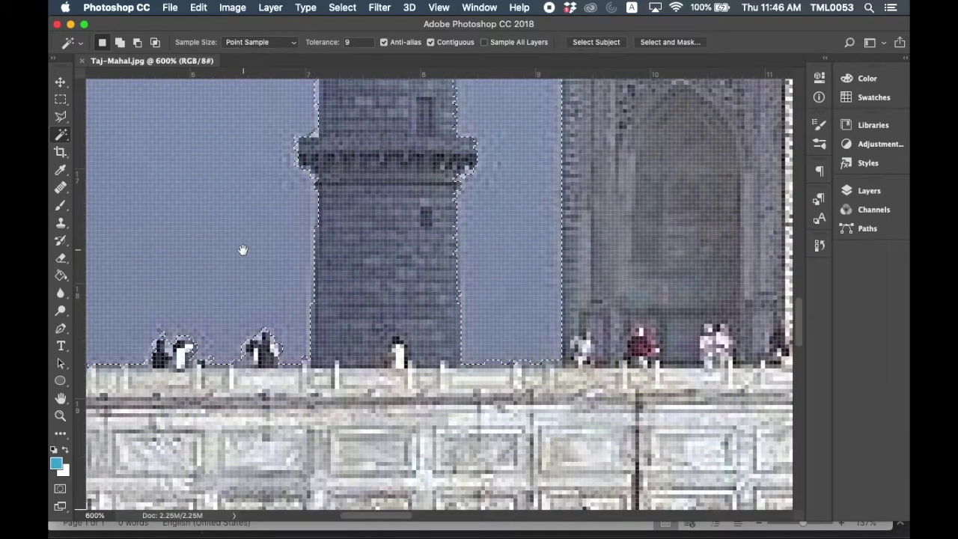
{"action": "left_click_drag", "start_coordinate": [234, 250], "coordinate": [404, 321]}
{"action": "left_click_drag", "start_coordinate": [310, 272], "coordinate": [474, 299]}
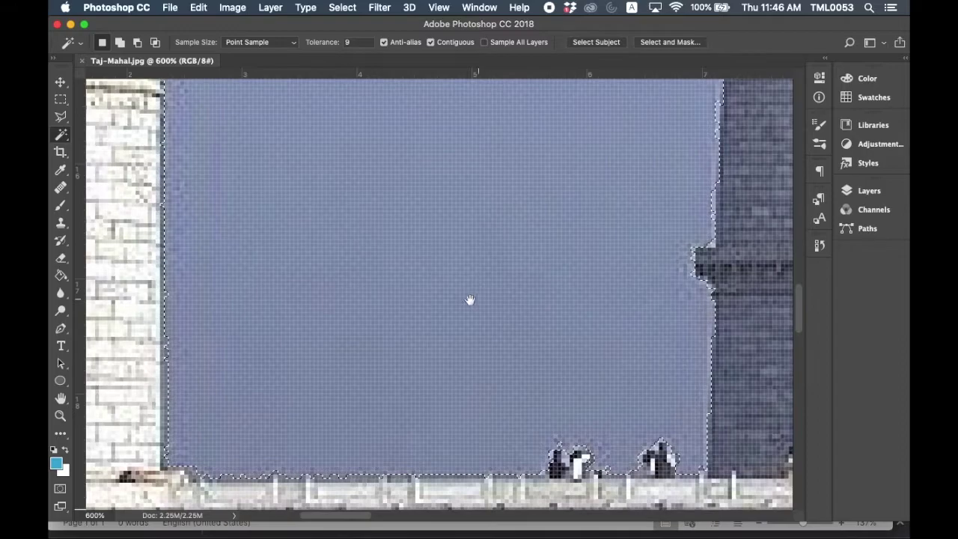
{"action": "left_click_drag", "start_coordinate": [401, 295], "coordinate": [425, 290]}
{"action": "left_click_drag", "start_coordinate": [446, 226], "coordinate": [479, 342]}
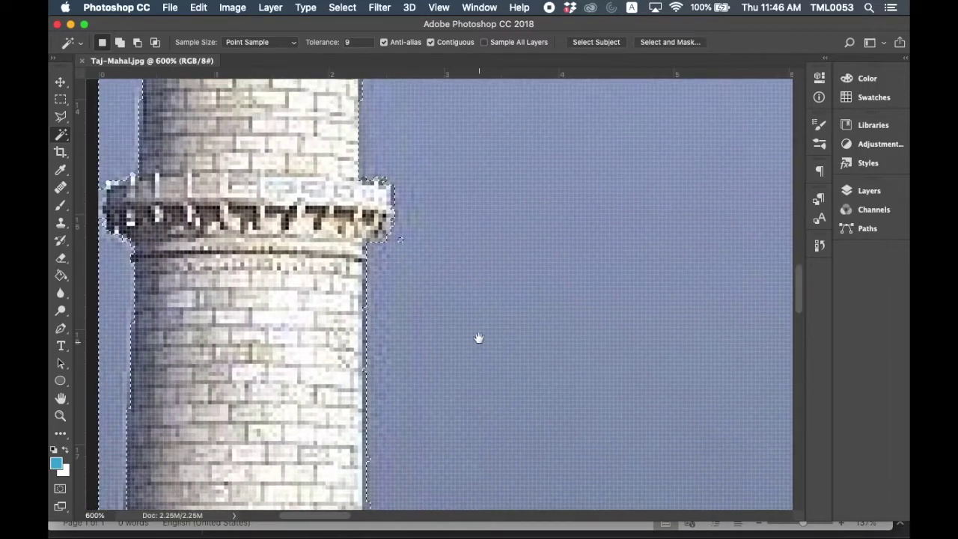
{"action": "left_click_drag", "start_coordinate": [487, 219], "coordinate": [493, 329]}
{"action": "left_click_drag", "start_coordinate": [505, 244], "coordinate": [445, 435]}
{"action": "left_click_drag", "start_coordinate": [378, 215], "coordinate": [444, 414]}
{"action": "left_click_drag", "start_coordinate": [437, 308], "coordinate": [462, 424]}
{"action": "left_click_drag", "start_coordinate": [473, 258], "coordinate": [484, 365]}
{"action": "left_click_drag", "start_coordinate": [494, 154], "coordinate": [506, 376]}
{"action": "left_click_drag", "start_coordinate": [499, 209], "coordinate": [518, 375]}
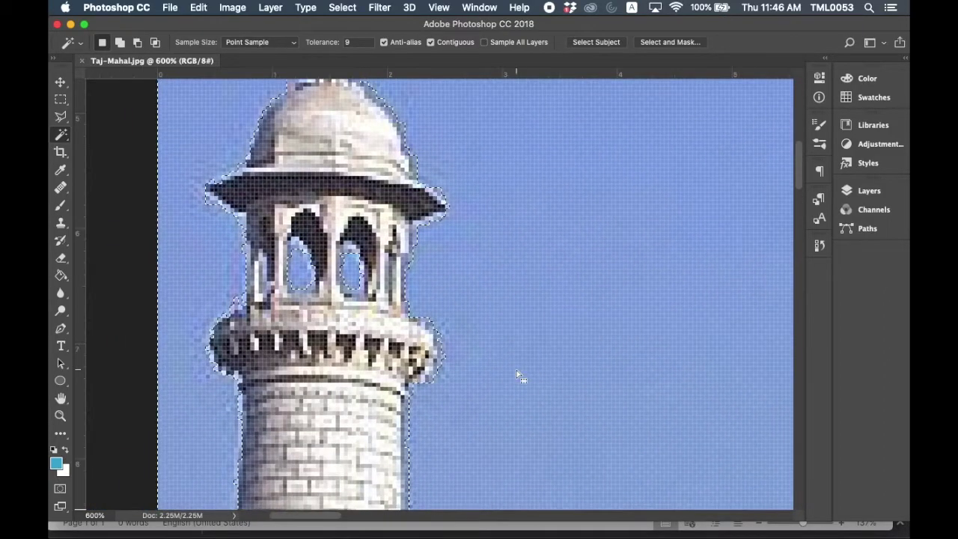
{"action": "scroll", "coordinate": [556, 232], "scroll_direction": "up", "scroll_amount": 5}
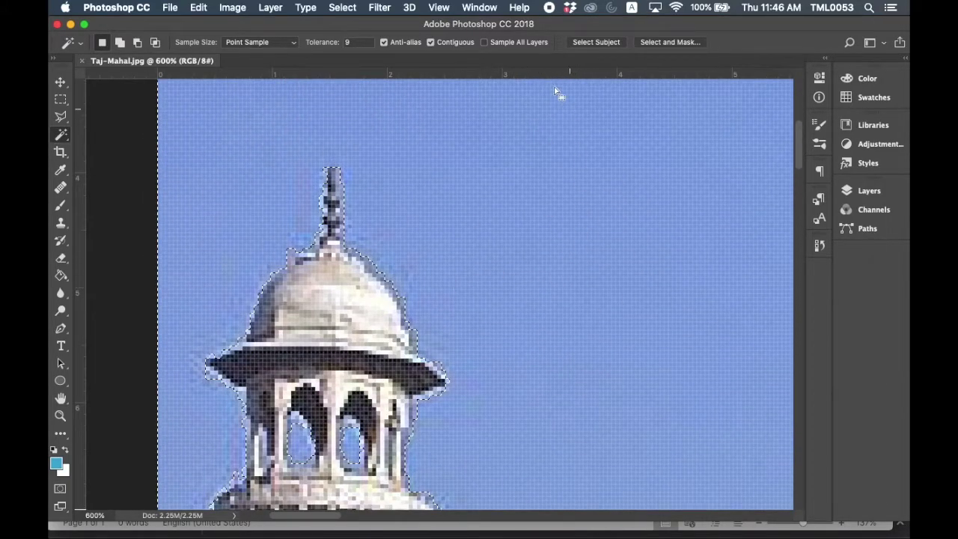
Set the Magic Wand tolerance to 17 and add the unselected sky wedge between the left small dome and its right-hand pinnacle.
{"action": "left_click", "coordinate": [486, 9]}
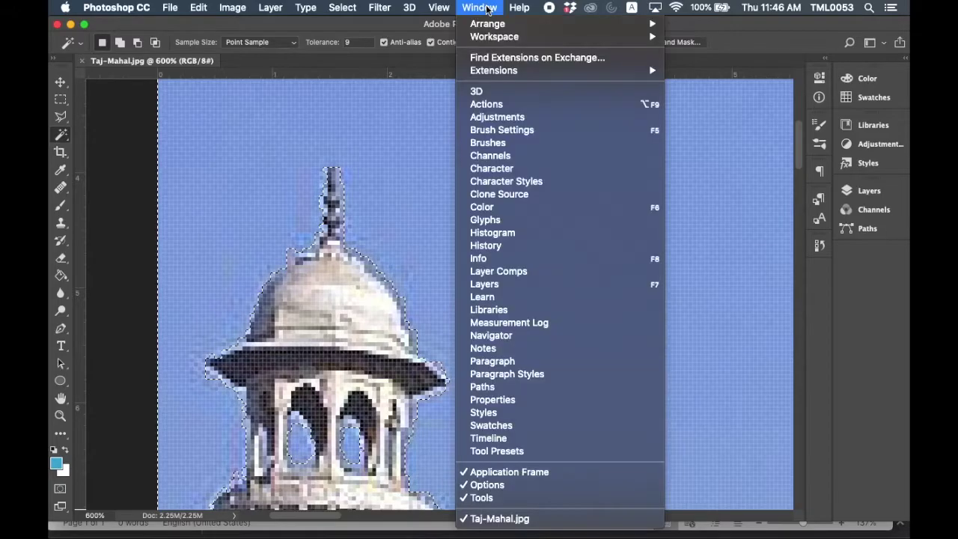
{"action": "mouse_move", "coordinate": [439, 9]}
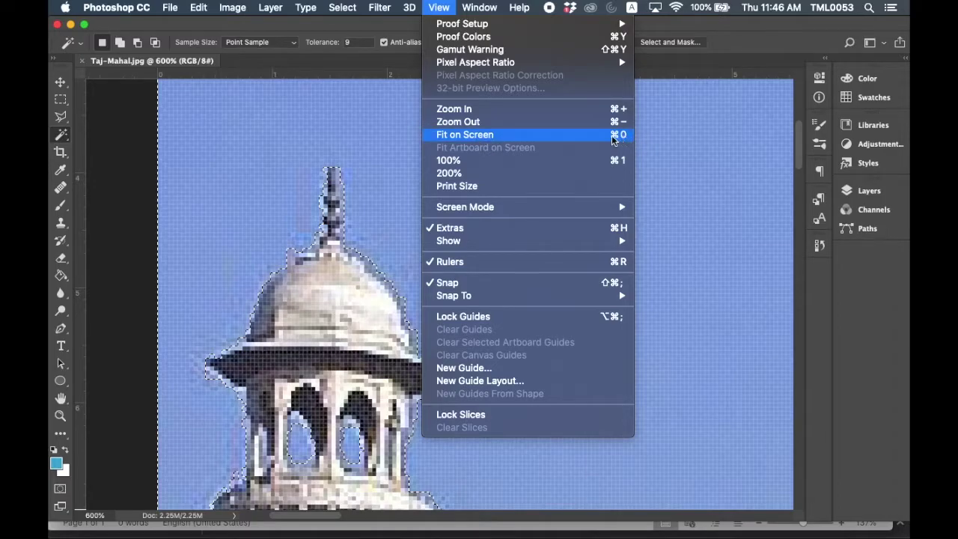
{"action": "left_click", "coordinate": [500, 139]}
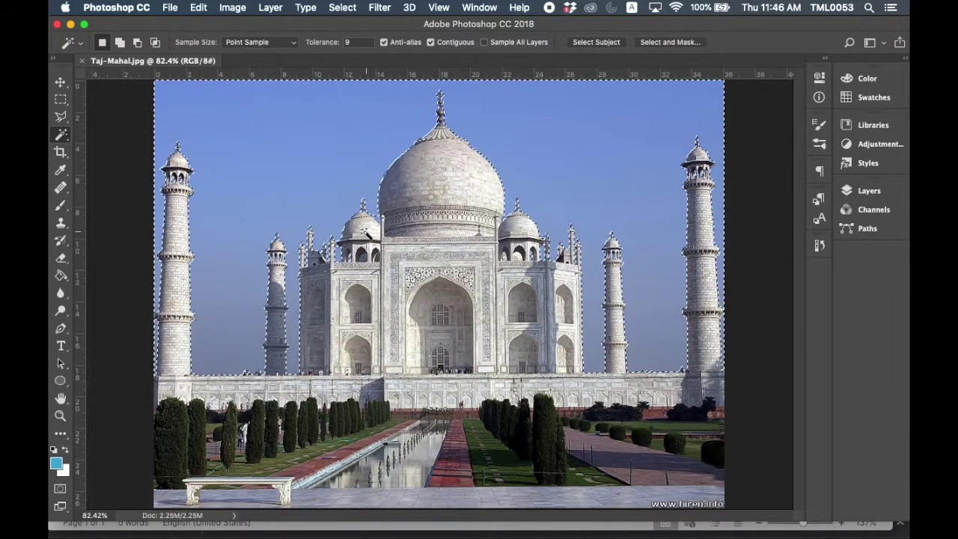
{"action": "left_click", "coordinate": [60, 417]}
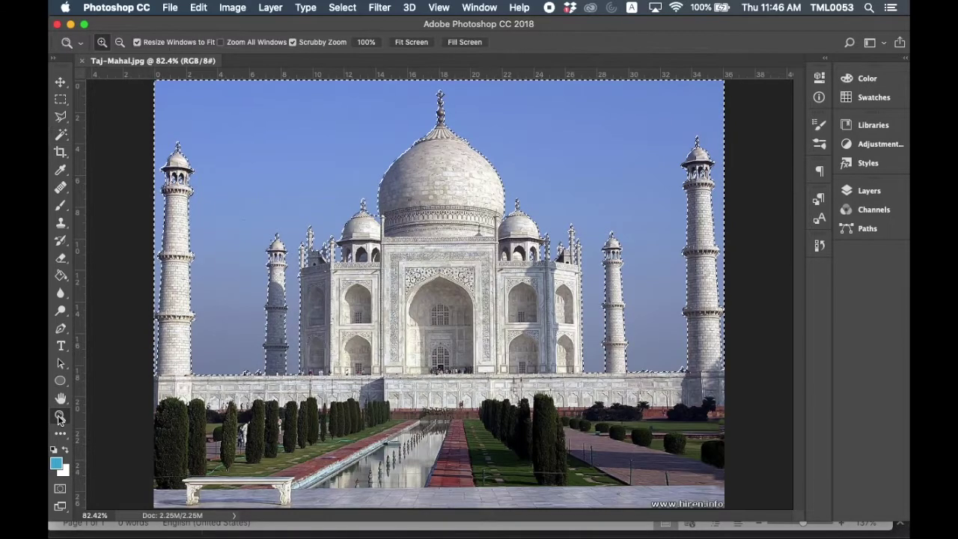
{"action": "left_click", "coordinate": [378, 238]}
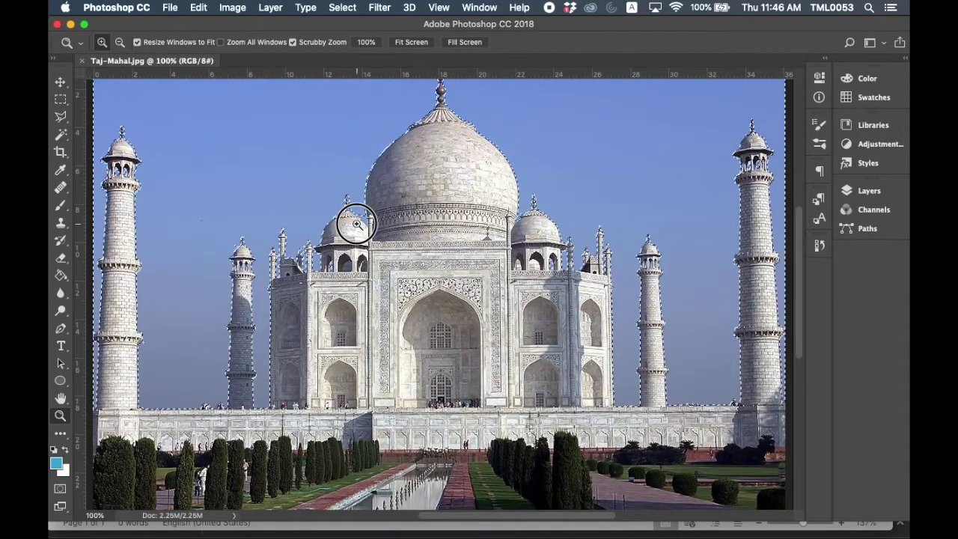
{"action": "left_click", "coordinate": [359, 222]}
{"action": "left_click", "coordinate": [372, 223]}
{"action": "left_click", "coordinate": [372, 224]}
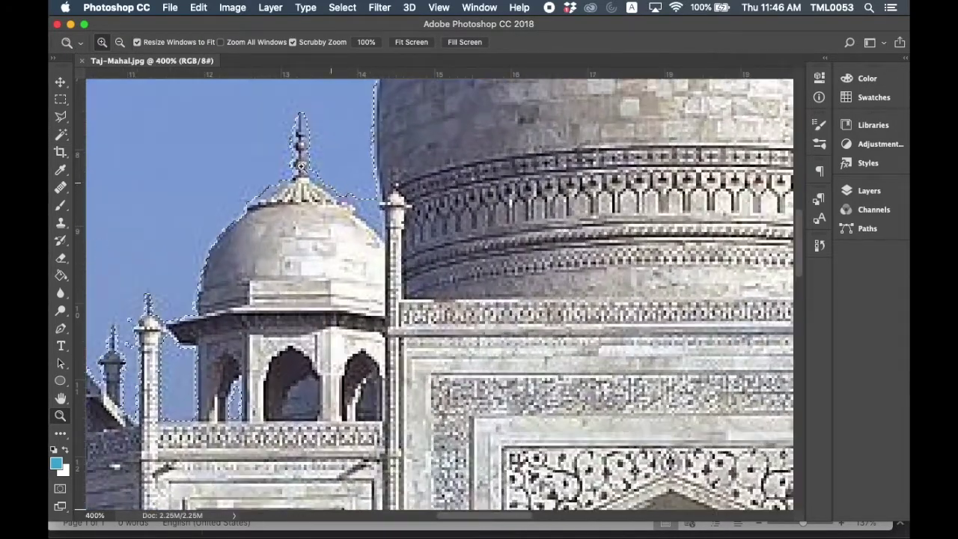
{"action": "left_click", "coordinate": [61, 134]}
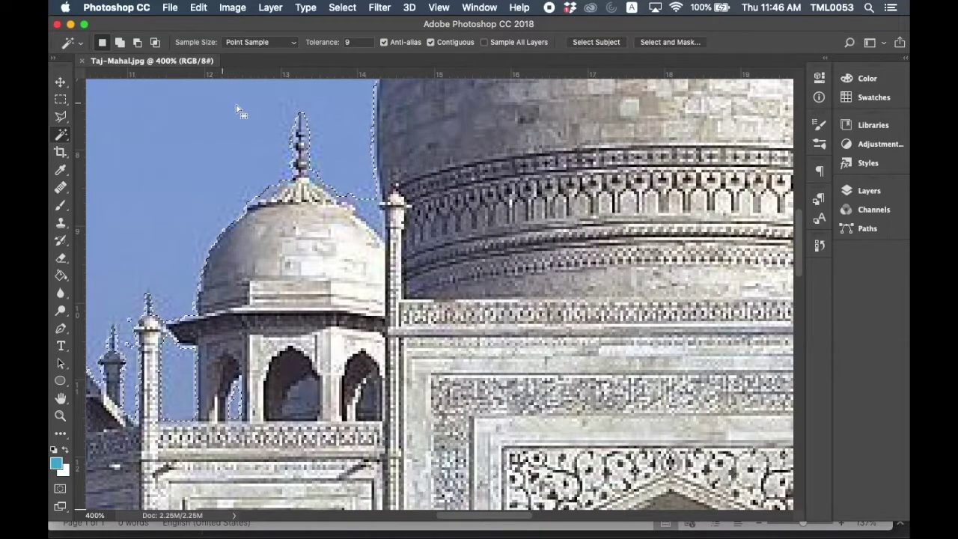
{"action": "left_click_drag", "start_coordinate": [322, 44], "coordinate": [326, 43]}
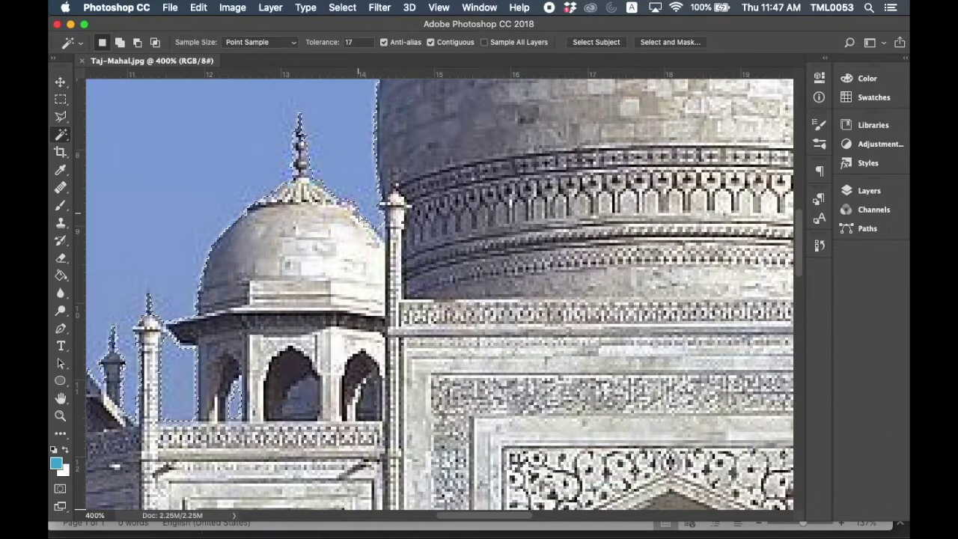
{"action": "left_click", "coordinate": [438, 7]}
{"action": "left_click", "coordinate": [475, 141]}
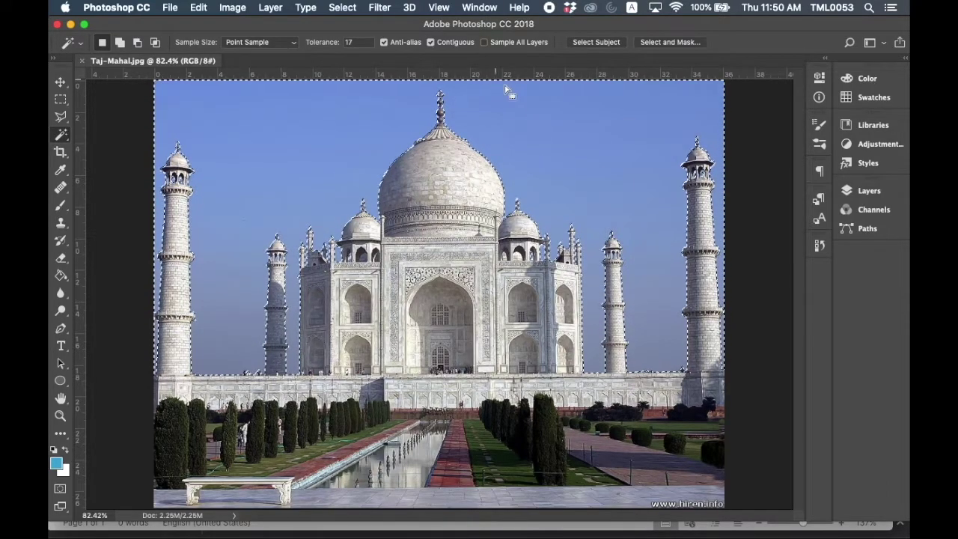
Invert the sky selection so it covers the Taj Mahal and its grounds, and copy the selected area.
{"action": "left_click", "coordinate": [348, 10]}
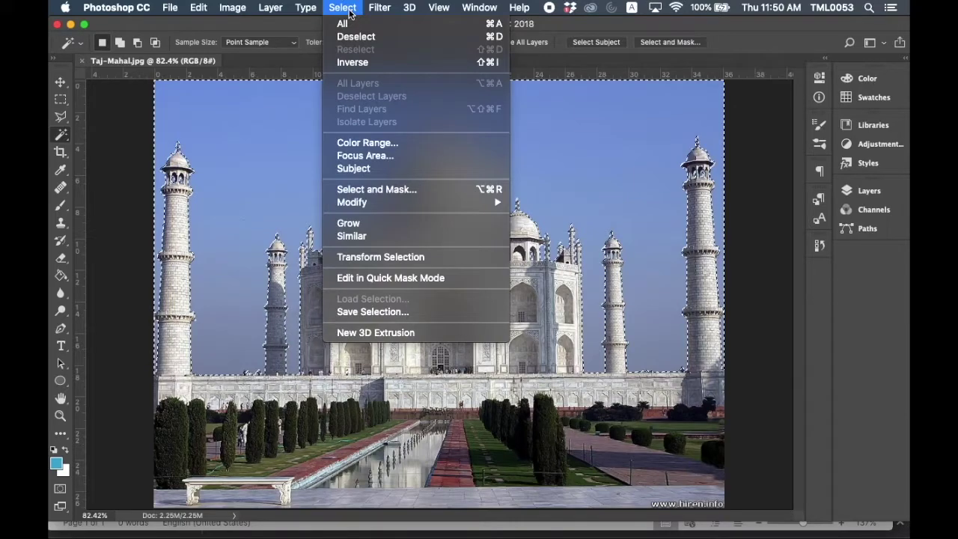
{"action": "left_click", "coordinate": [359, 65]}
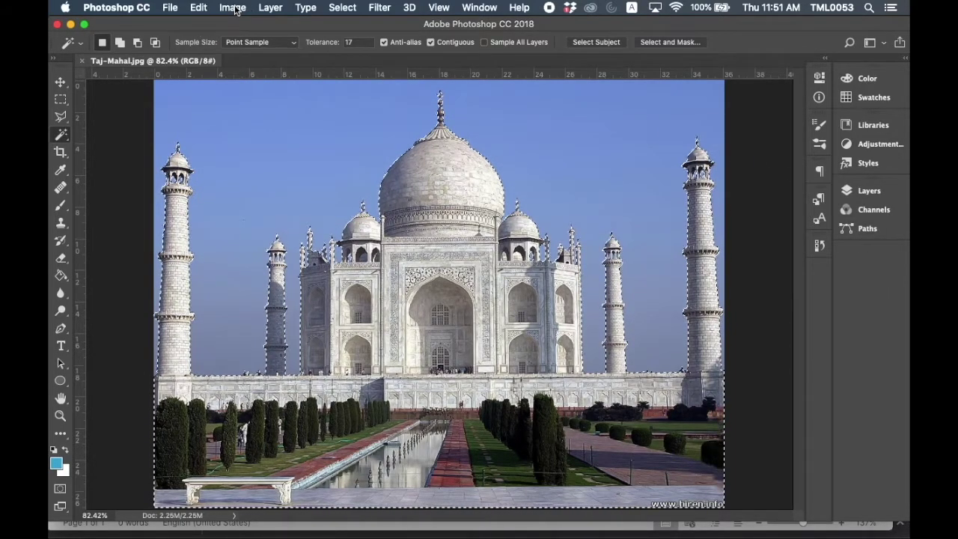
{"action": "left_click", "coordinate": [201, 8]}
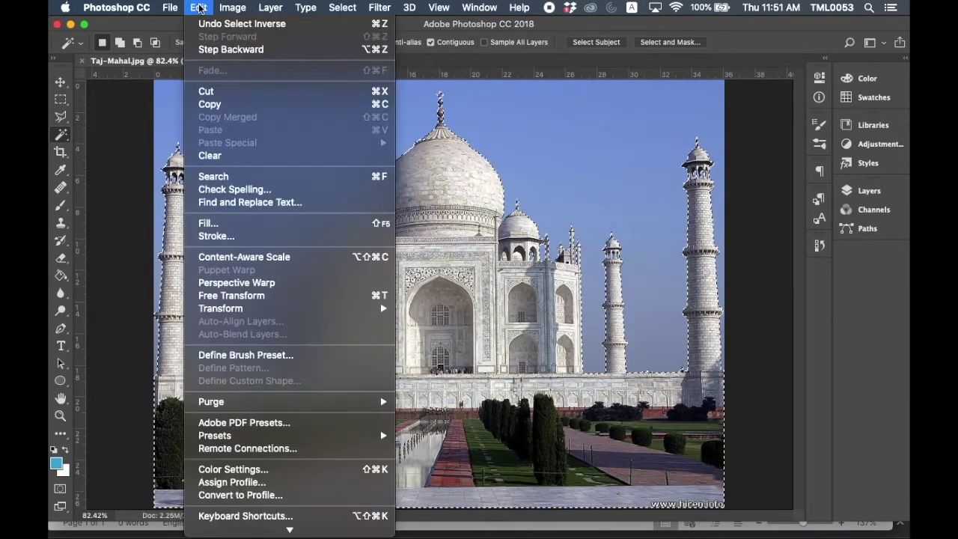
{"action": "left_click", "coordinate": [223, 105]}
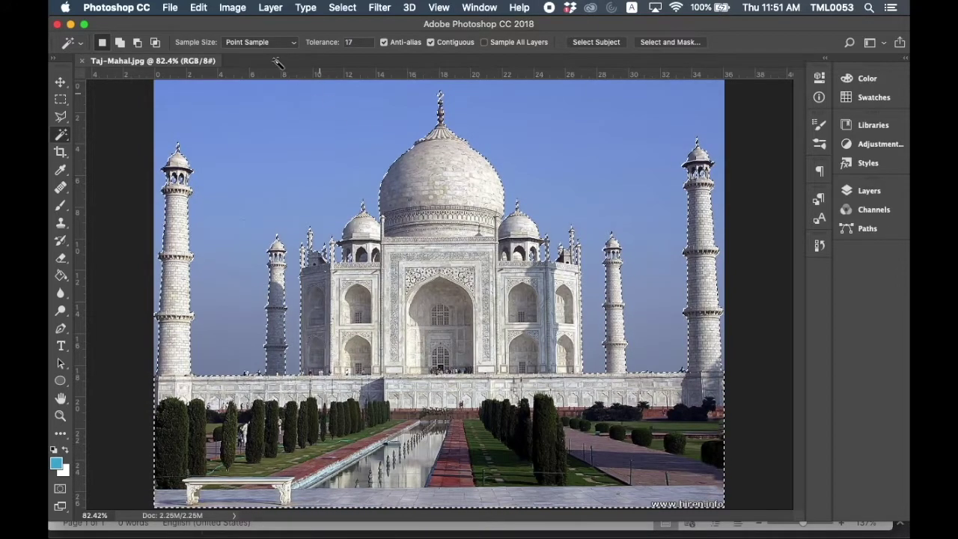
Create a new 1024 x 751 pixel document at 72 ppi with a white background and paste the copied cutout into it.
{"action": "left_click", "coordinate": [170, 9]}
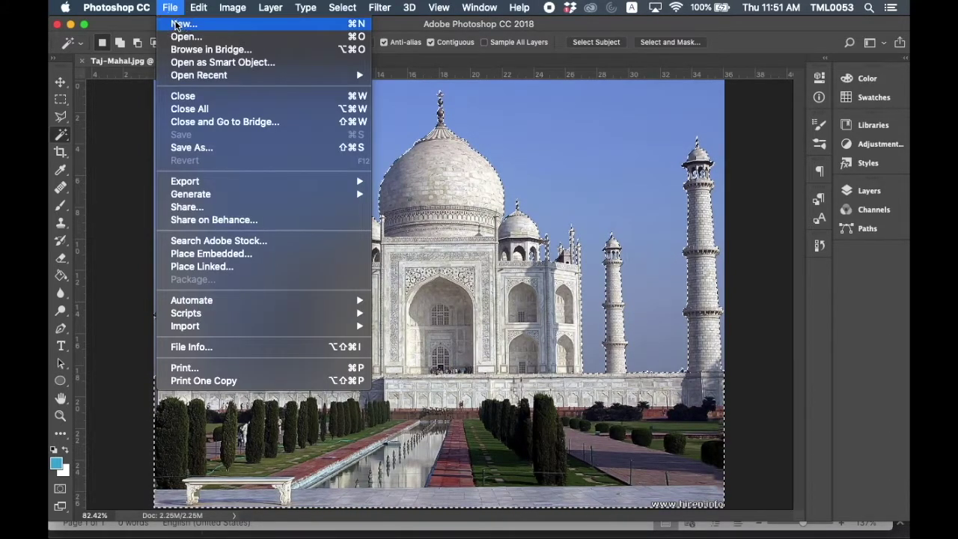
{"action": "left_click", "coordinate": [175, 25]}
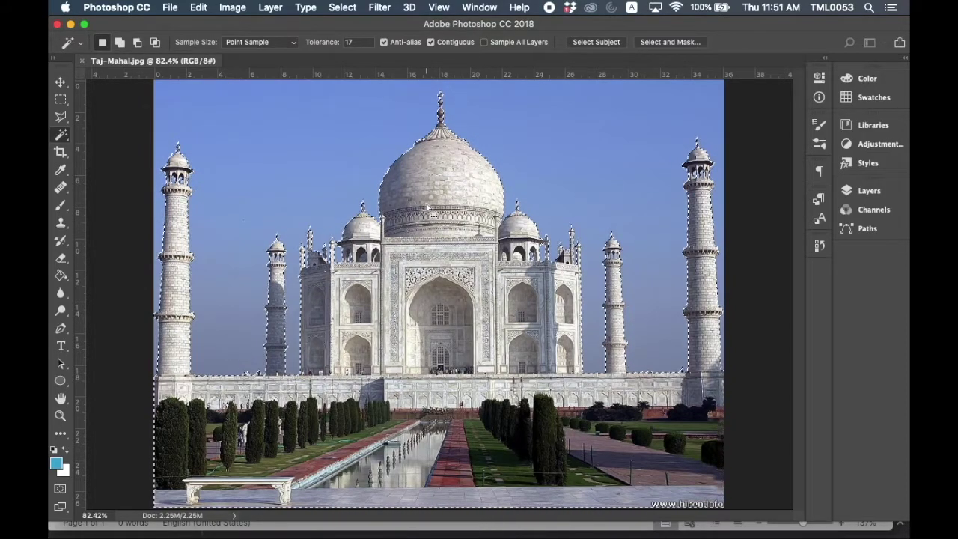
{"action": "key", "text": "super+n"}
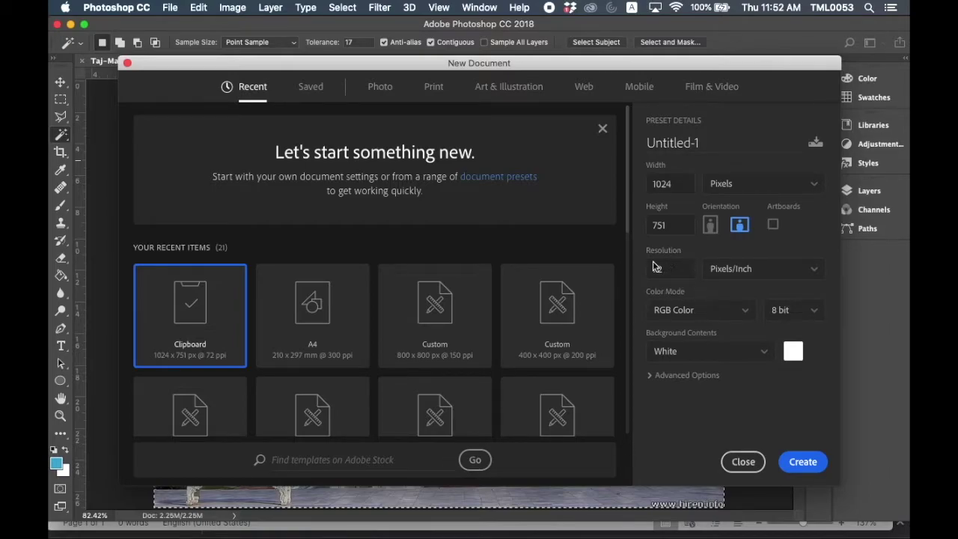
{"action": "left_click", "coordinate": [820, 465]}
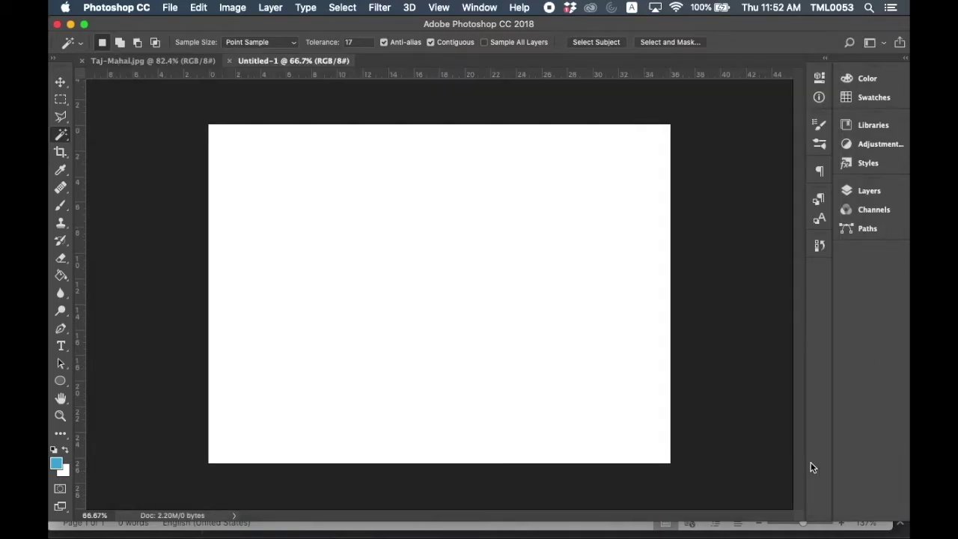
{"action": "left_click", "coordinate": [199, 9]}
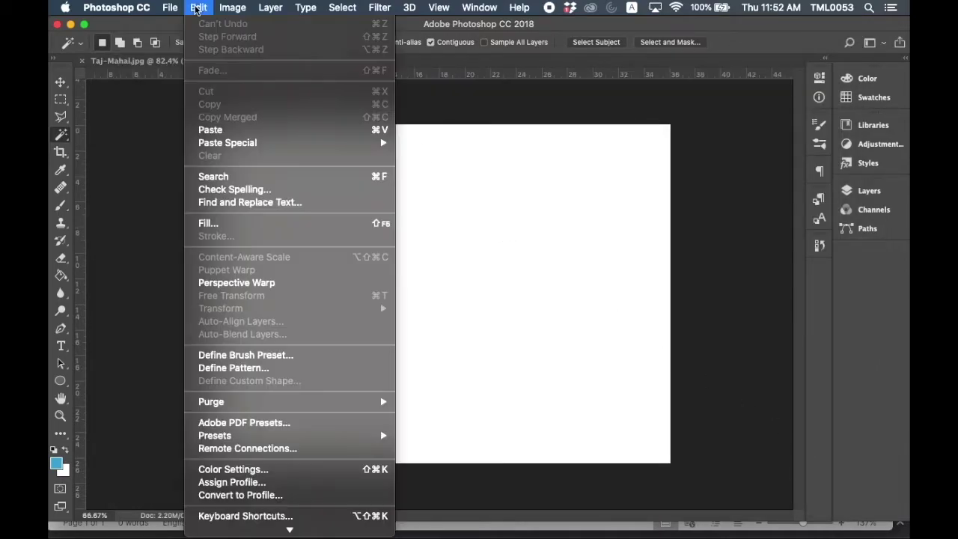
{"action": "left_click", "coordinate": [211, 130]}
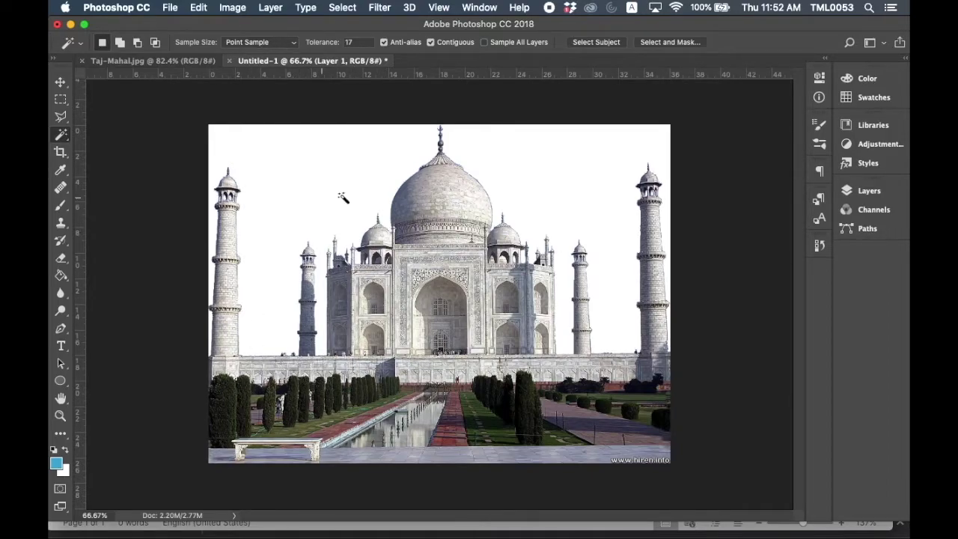
{"action": "left_click", "coordinate": [869, 191]}
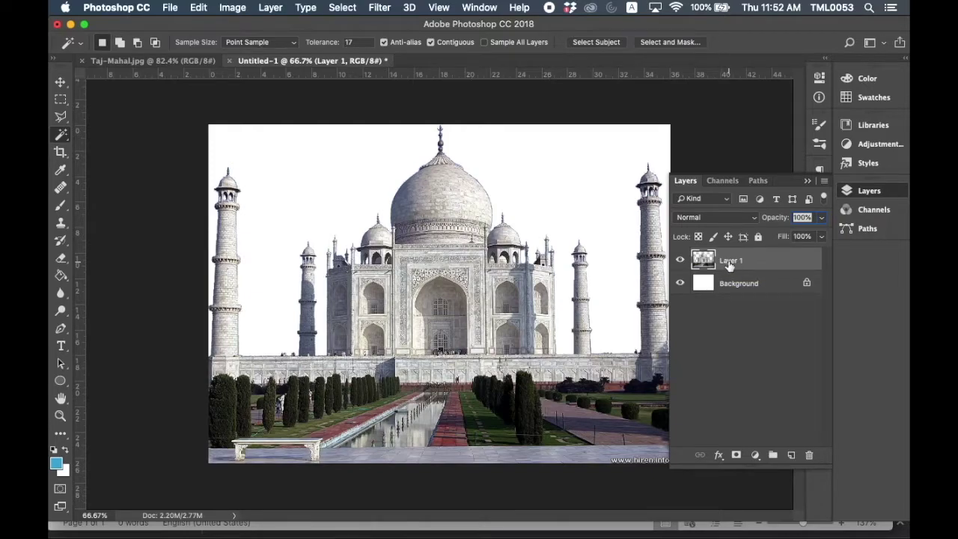
{"action": "left_click", "coordinate": [881, 194]}
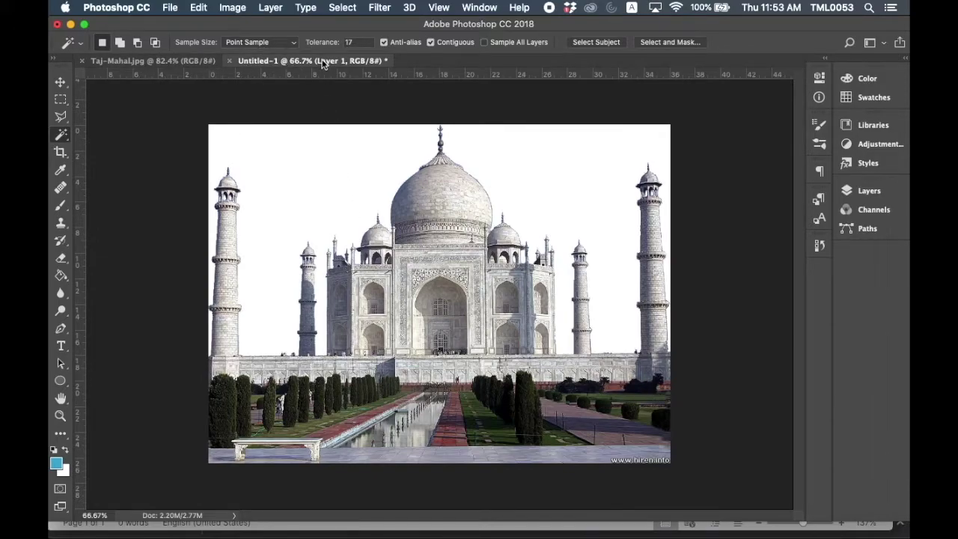
{"action": "left_click", "coordinate": [146, 63]}
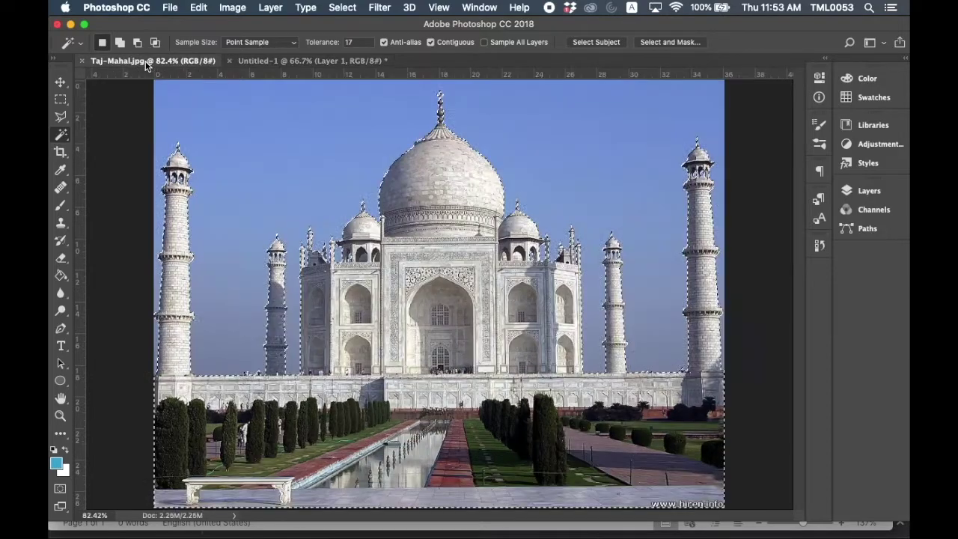
{"action": "left_click", "coordinate": [289, 63]}
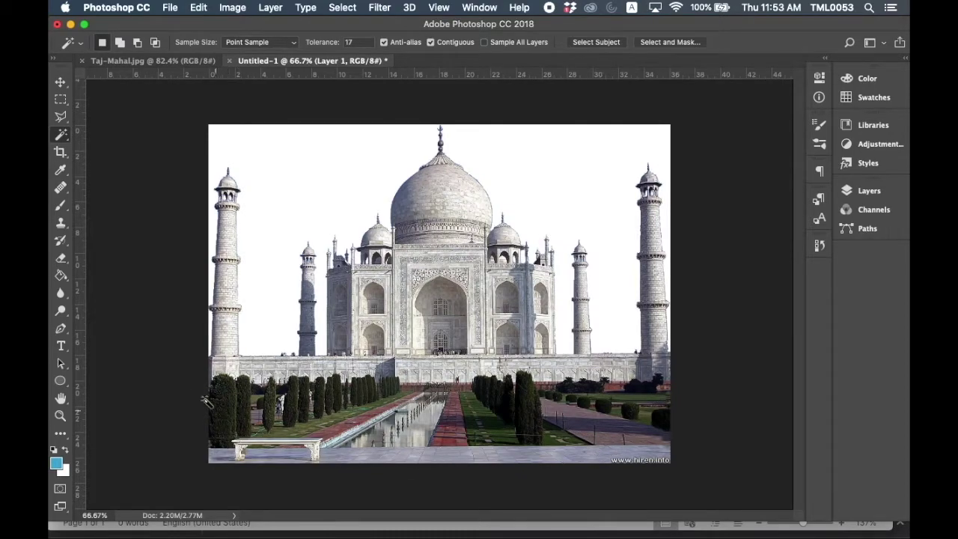
Rename the pasted cutout's layer as Taj Mahal.
{"action": "left_click", "coordinate": [870, 192]}
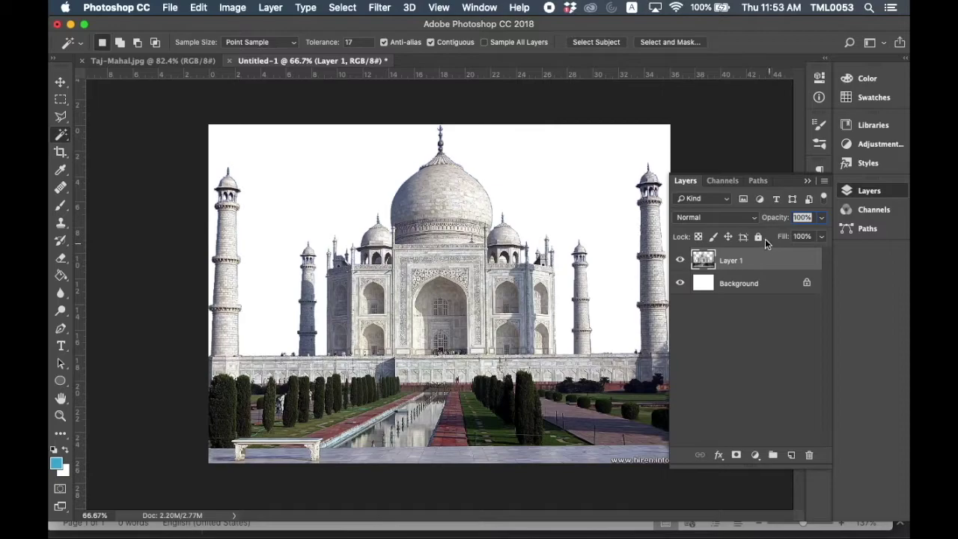
{"action": "double_click", "coordinate": [730, 260]}
{"action": "type", "text": "Taj Maha"}
{"action": "key", "text": "Return"}
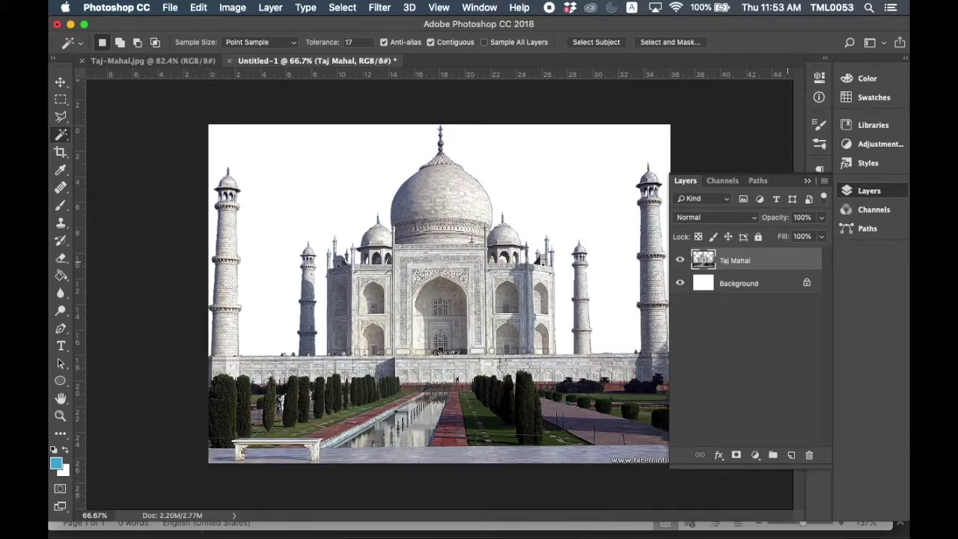
{"action": "left_click", "coordinate": [883, 193]}
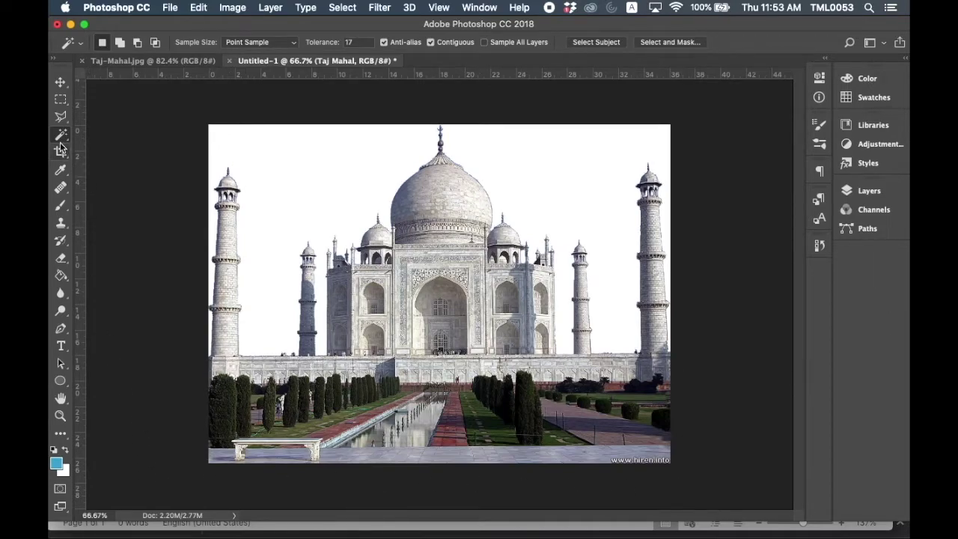
Select the full-width garden area from the middle of the terrace wall downwards with the Rectangular Marquee and delete it from the Taj Mahal layer.
{"action": "left_click", "coordinate": [61, 102]}
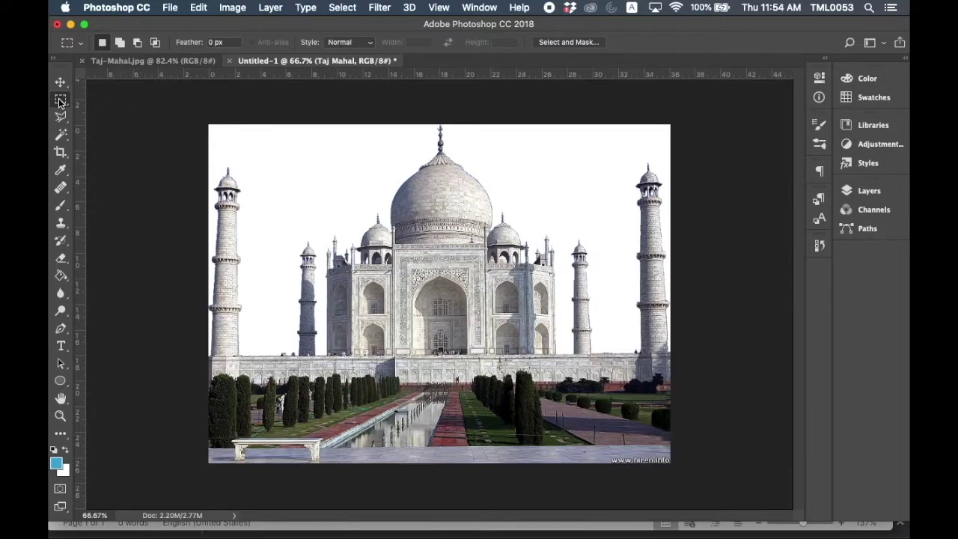
{"action": "left_click", "coordinate": [65, 138]}
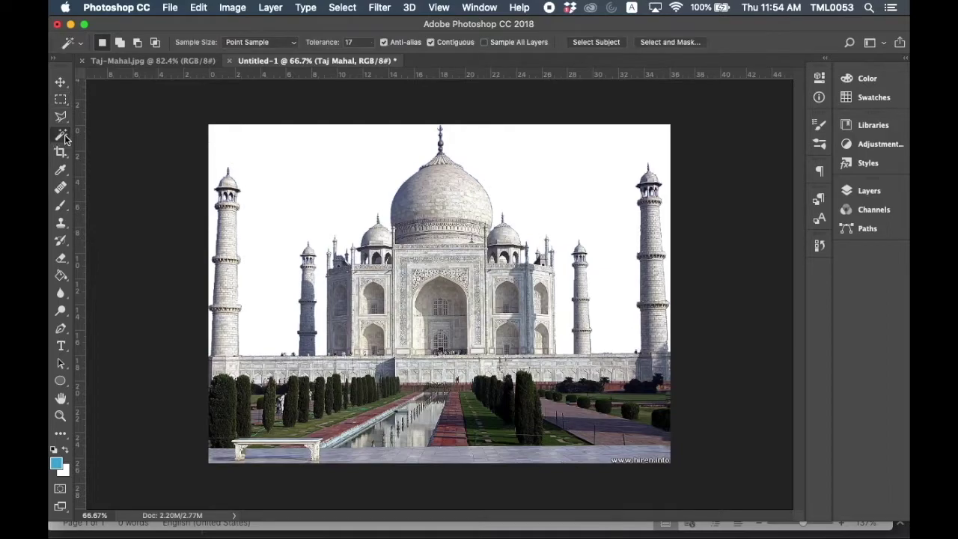
{"action": "left_click", "coordinate": [60, 106]}
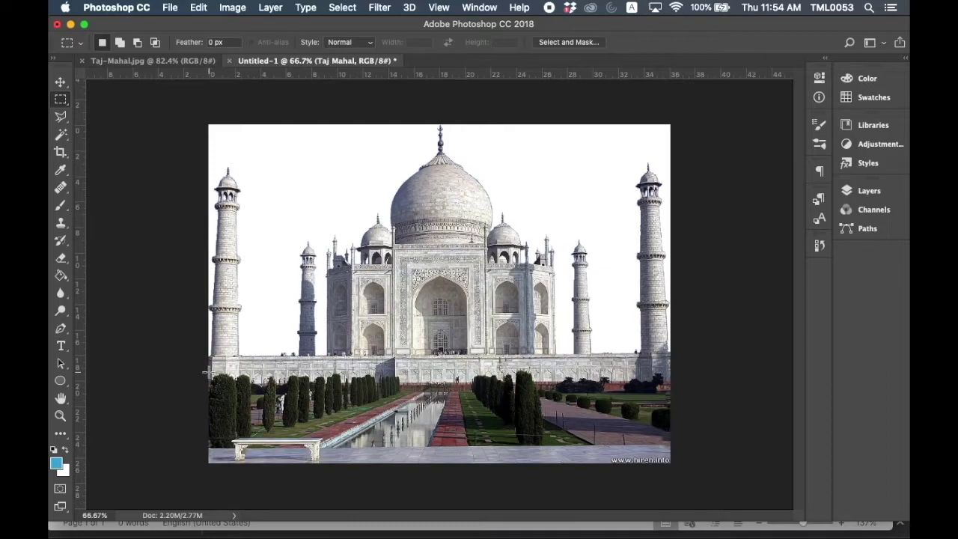
{"action": "left_click_drag", "start_coordinate": [204, 372], "coordinate": [704, 481]}
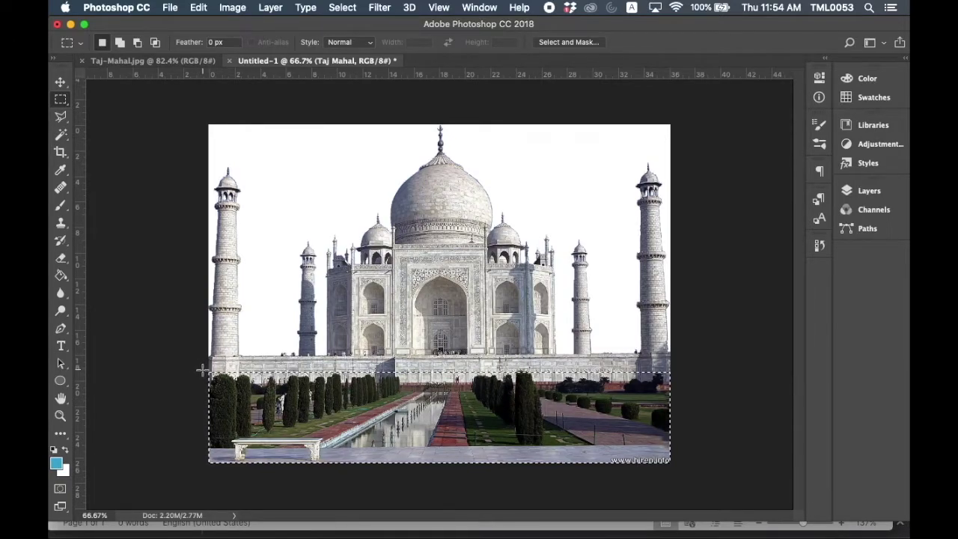
{"action": "left_click_drag", "start_coordinate": [202, 368], "coordinate": [709, 487]}
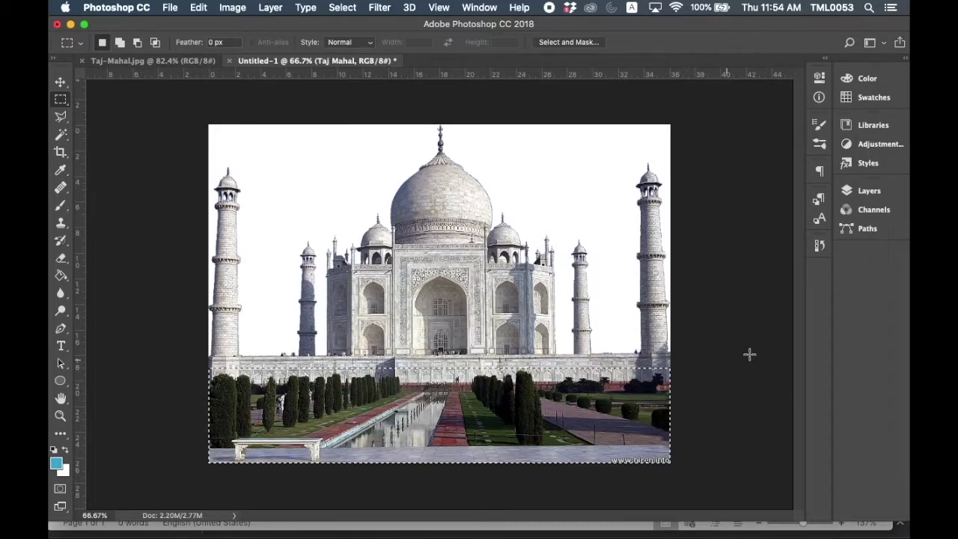
{"action": "left_click", "coordinate": [870, 190]}
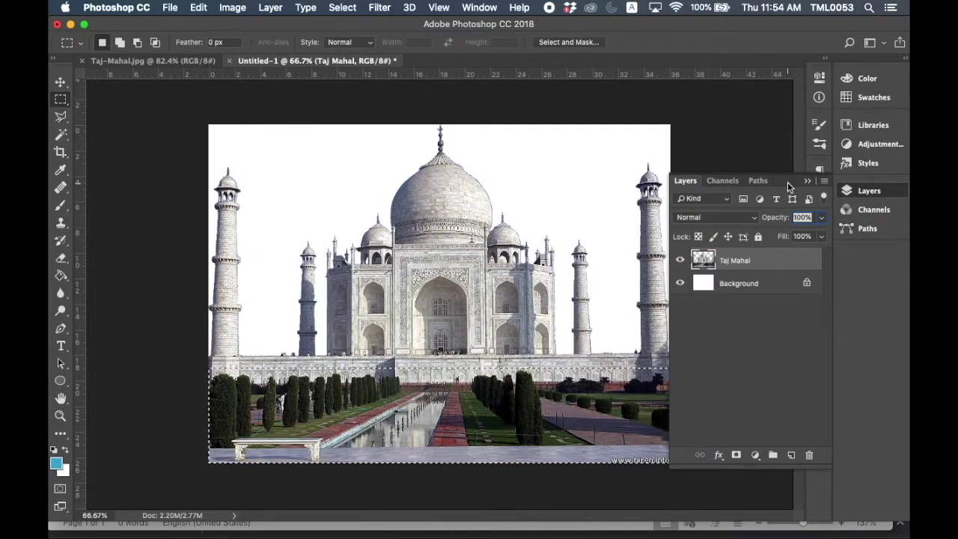
{"action": "left_click", "coordinate": [872, 192]}
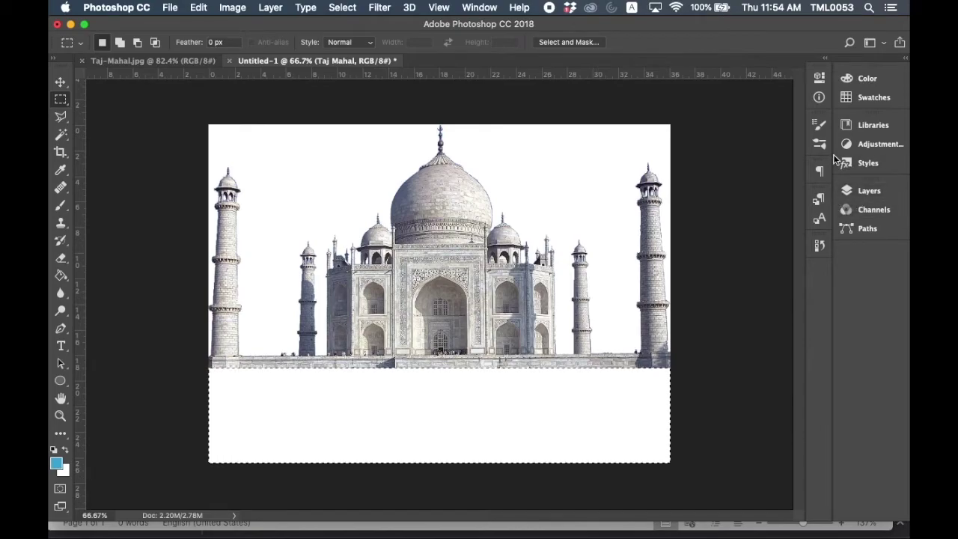
Step the history back to the last Rectangular Marquee state to inspect the terrace wall and garden at up to 200% zoom, and restore the Clear state.
{"action": "left_click", "coordinate": [820, 246]}
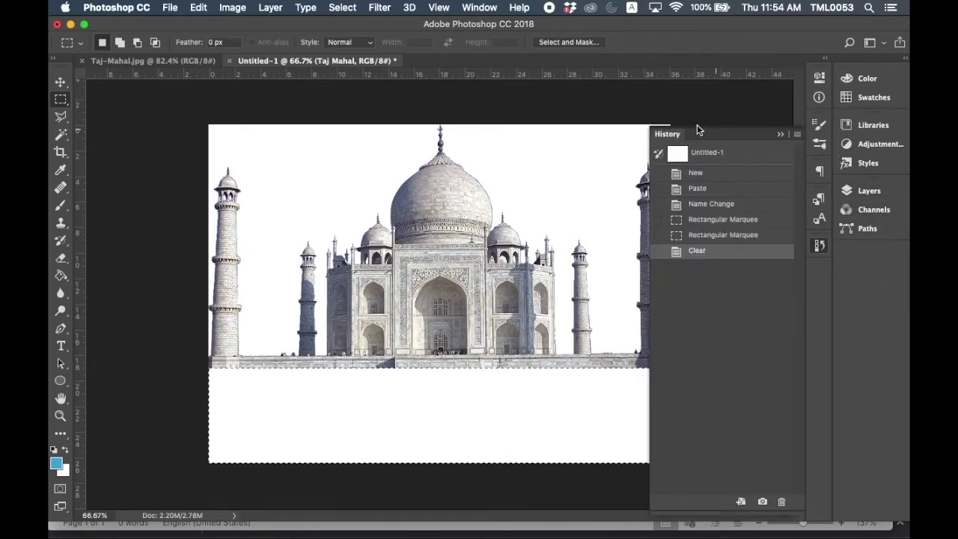
{"action": "left_click", "coordinate": [717, 237]}
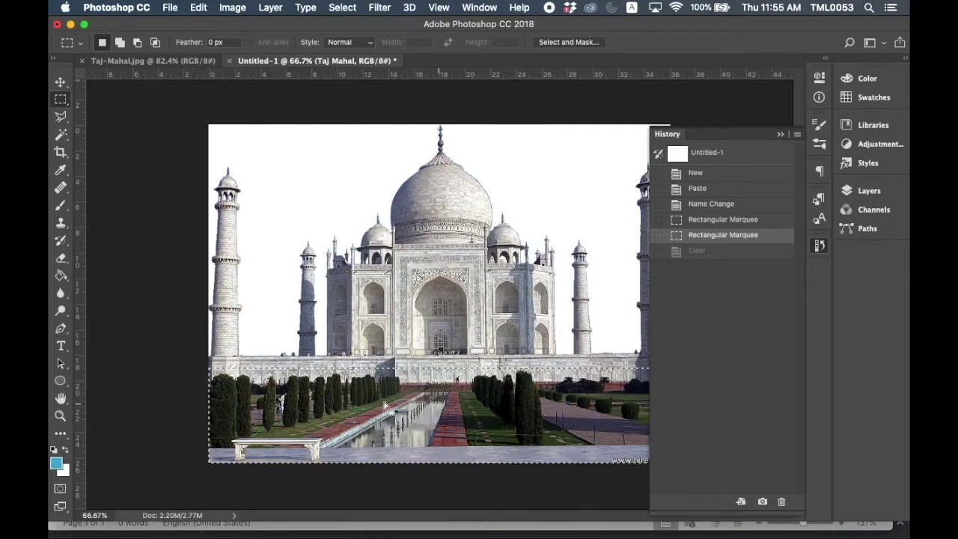
{"action": "left_click", "coordinate": [60, 415]}
{"action": "left_click", "coordinate": [523, 402]}
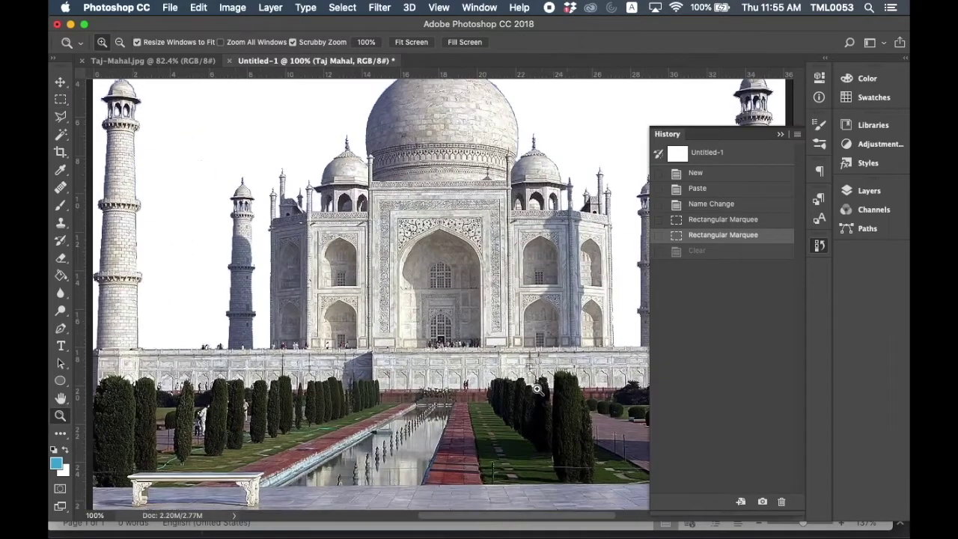
{"action": "left_click", "coordinate": [601, 392]}
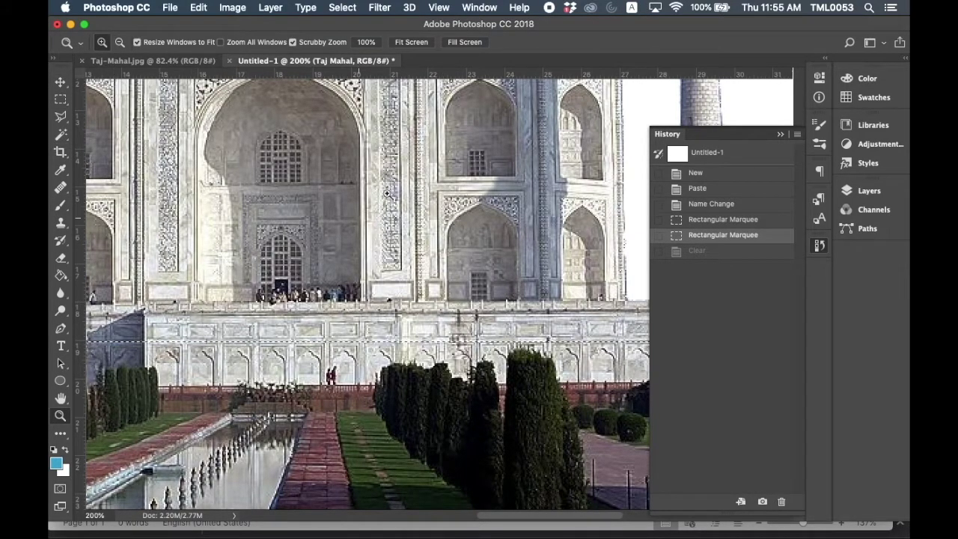
{"action": "left_click", "coordinate": [438, 8]}
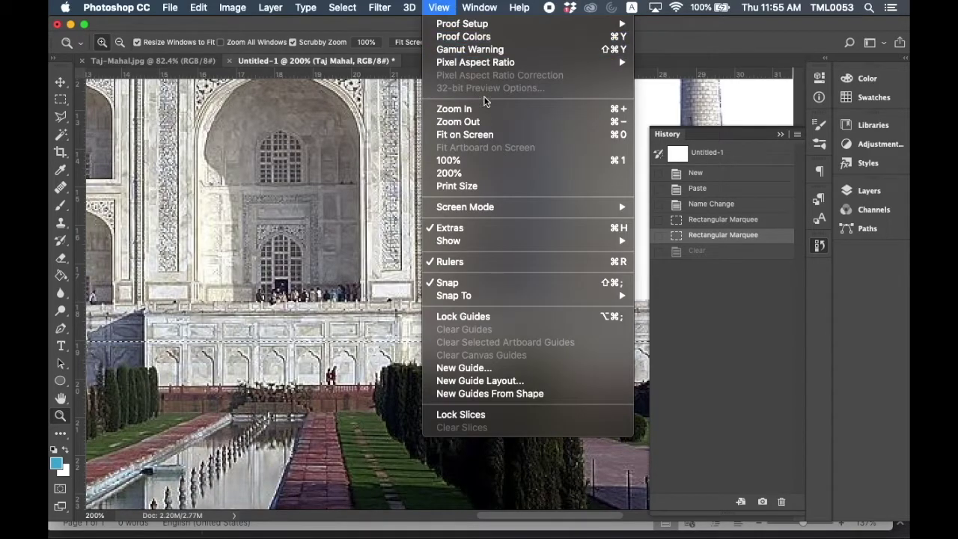
{"action": "left_click", "coordinate": [516, 136]}
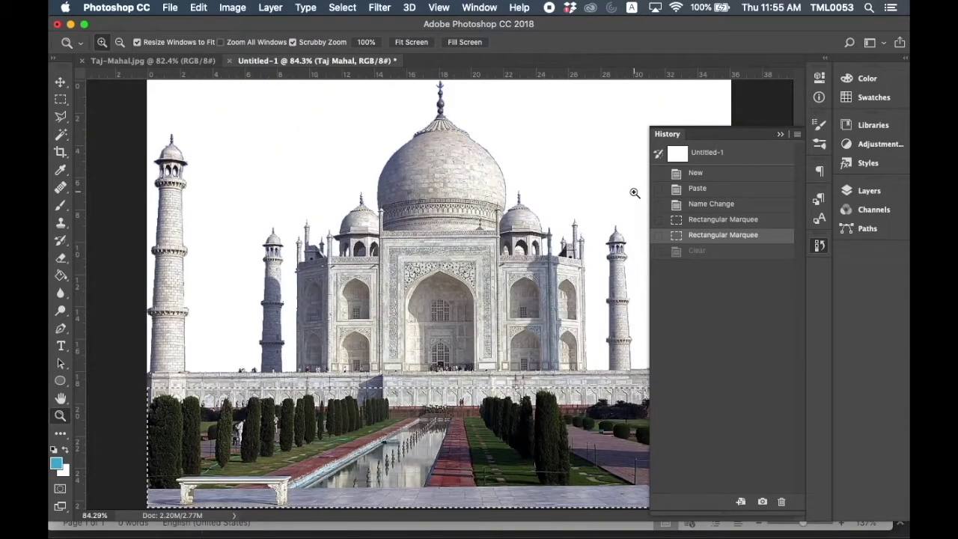
{"action": "left_click", "coordinate": [743, 251]}
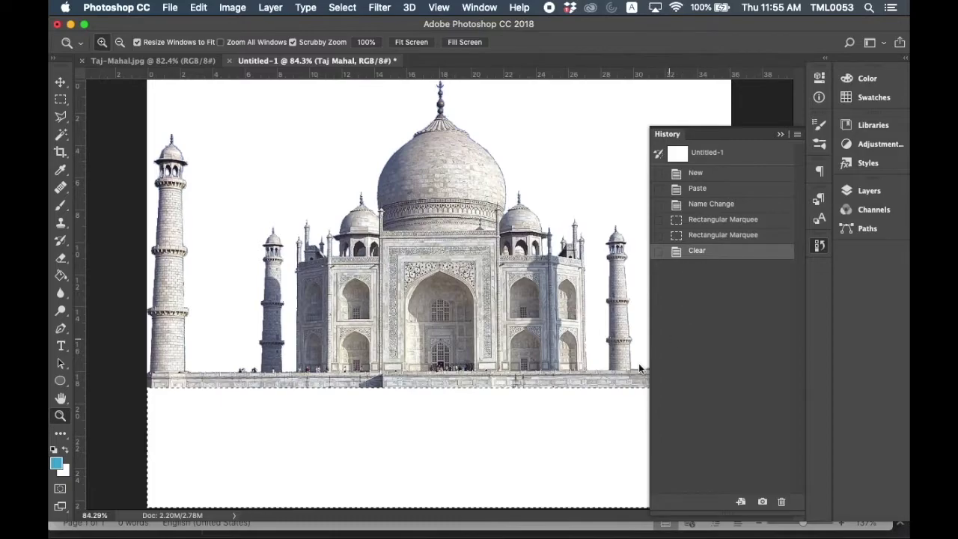
{"action": "left_click", "coordinate": [780, 135]}
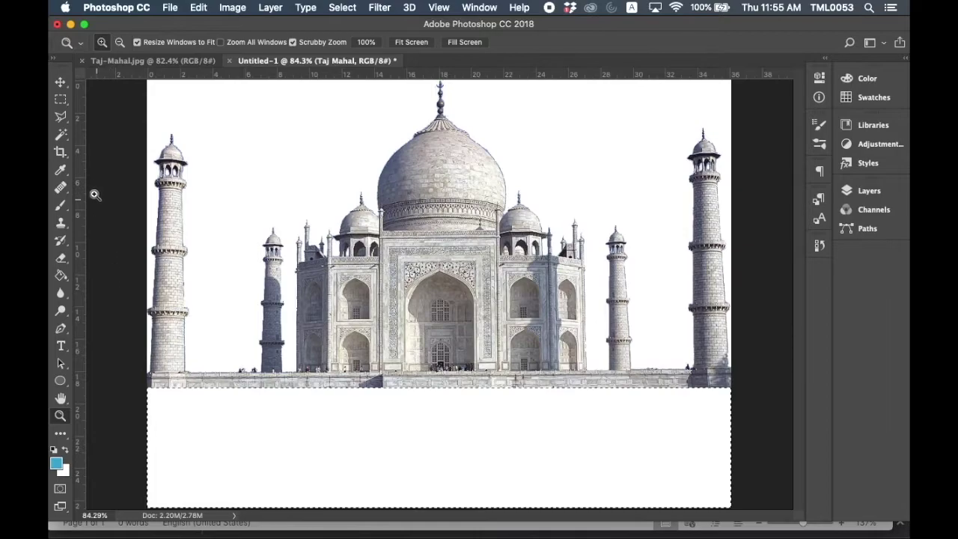
Activate the Move tool and deselect the emptied area below the terrace.
{"action": "left_click", "coordinate": [61, 85]}
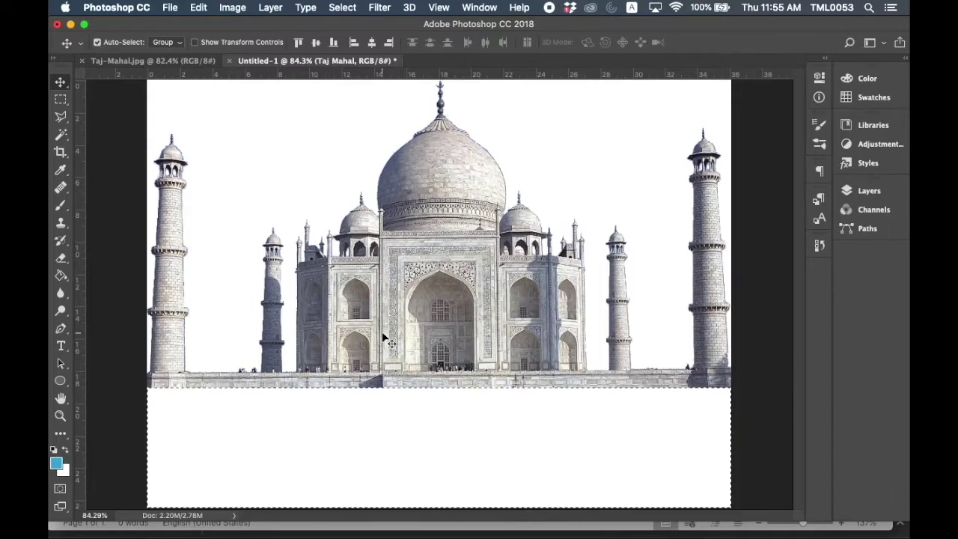
{"action": "key", "text": "super"}
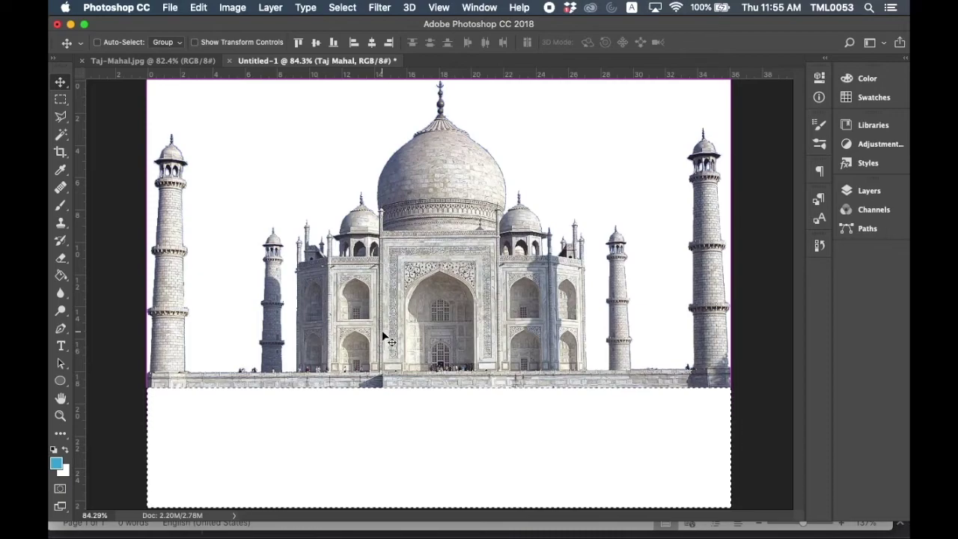
{"action": "key", "text": "super+d"}
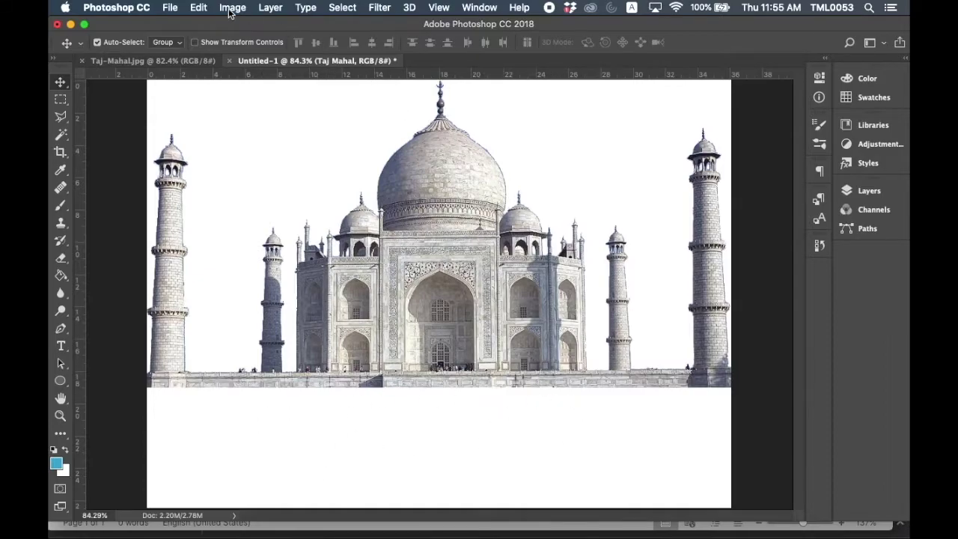
{"action": "left_click", "coordinate": [199, 9]}
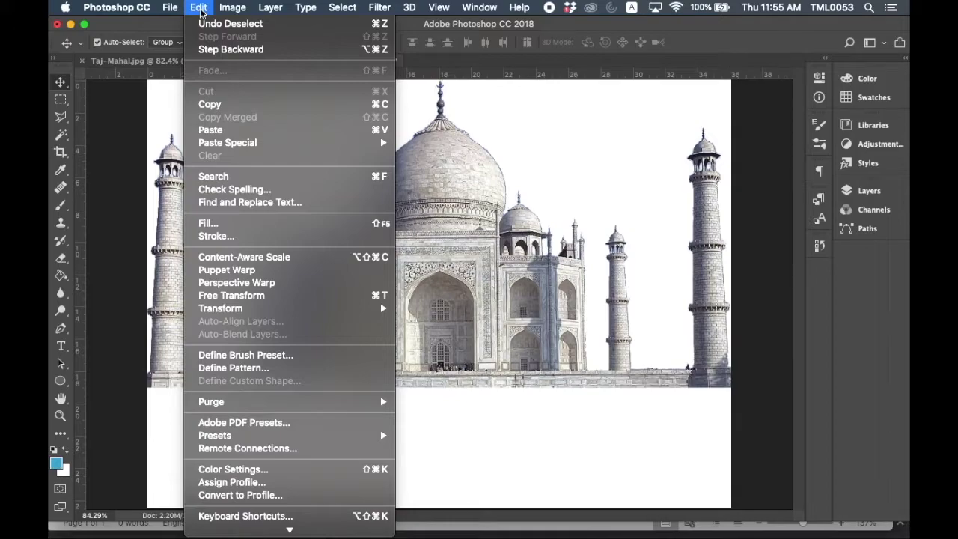
{"action": "left_click", "coordinate": [200, 11]}
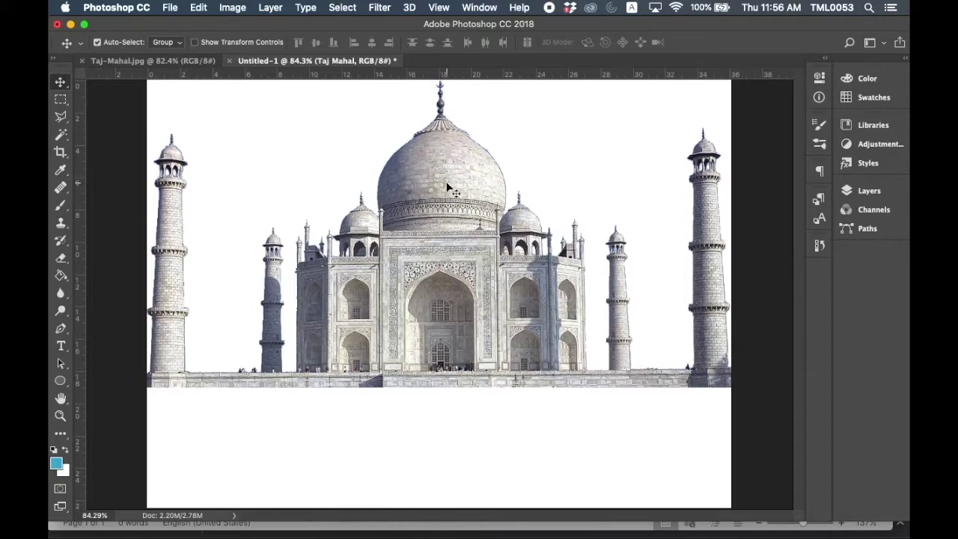
Nudge the Taj Mahal layer straight down by about 65 pixels to leave more empty space above the dome's finial.
{"action": "key", "text": "Down"}
{"action": "key", "text": "Down"}
{"action": "key", "text": "Down"}
{"action": "key", "text": "Down"}
{"action": "key", "text": "Down"}
{"action": "key", "text": "Down"}
{"action": "key", "text": "Down"}
{"action": "key", "text": "Down"}
{"action": "key", "text": "Down"}
{"action": "key", "text": "Down"}
{"action": "key", "text": "Down"}
{"action": "key", "text": "Down"}
{"action": "key", "text": "Down"}
{"action": "key", "text": "Down"}
{"action": "key", "text": "Down"}
{"action": "key", "text": "Down"}
{"action": "key", "text": "Down"}
{"action": "key", "text": "Down"}
{"action": "key", "text": "Down"}
{"action": "key", "text": "Down"}
{"action": "key", "text": "Down"}
{"action": "key", "text": "Down"}
{"action": "key", "text": "Down"}
{"action": "key", "text": "Down"}
{"action": "key", "text": "Down"}
{"action": "key", "text": "Down"}
{"action": "key", "text": "Down"}
{"action": "key", "text": "Down"}
{"action": "key", "text": "Down"}
{"action": "key", "text": "Down"}
{"action": "key", "text": "Down"}
{"action": "key", "text": "Down"}
{"action": "key", "text": "Down"}
{"action": "key", "text": "Down"}
{"action": "key", "text": "Down"}
{"action": "key", "text": "Down"}
{"action": "key", "text": "Down"}
{"action": "key", "text": "Down"}
{"action": "key", "text": "Down"}
{"action": "key", "text": "Down"}
{"action": "key", "text": "Down"}
{"action": "key", "text": "Down"}
{"action": "key", "text": "Down"}
{"action": "key", "text": "Down"}
{"action": "key", "text": "Down"}
{"action": "key", "text": "Down"}
{"action": "key", "text": "Down"}
{"action": "key", "text": "Down"}
{"action": "key", "text": "Down"}
{"action": "key", "text": "Down"}
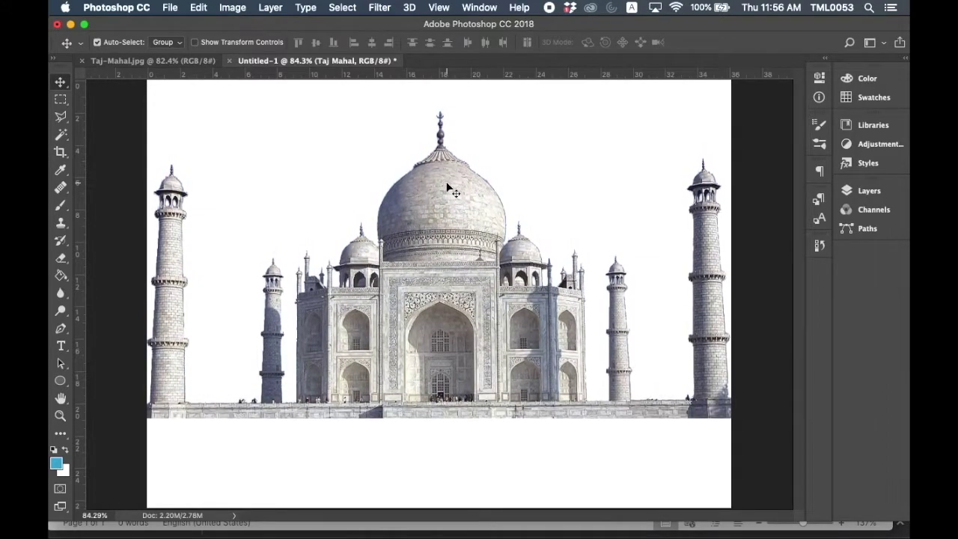
{"action": "key", "text": "Down"}
{"action": "key", "text": "Down"}
{"action": "key", "text": "Down"}
{"action": "key", "text": "Down"}
{"action": "key", "text": "Down"}
{"action": "key", "text": "Down"}
{"action": "key", "text": "Down"}
{"action": "key", "text": "Down"}
{"action": "key", "text": "Down"}
{"action": "key", "text": "Down"}
{"action": "key", "text": "Down"}
{"action": "key", "text": "Down"}
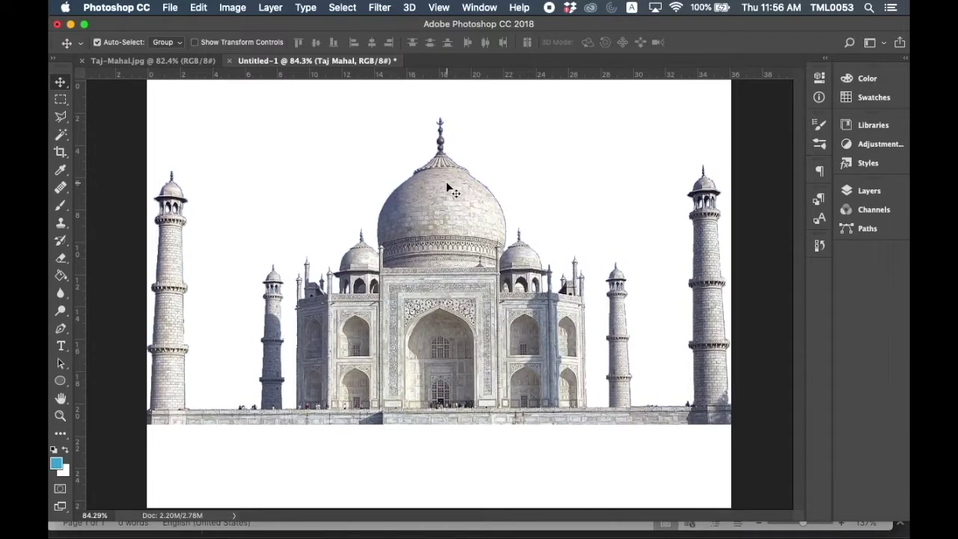
{"action": "key", "text": "Down"}
{"action": "key", "text": "Down"}
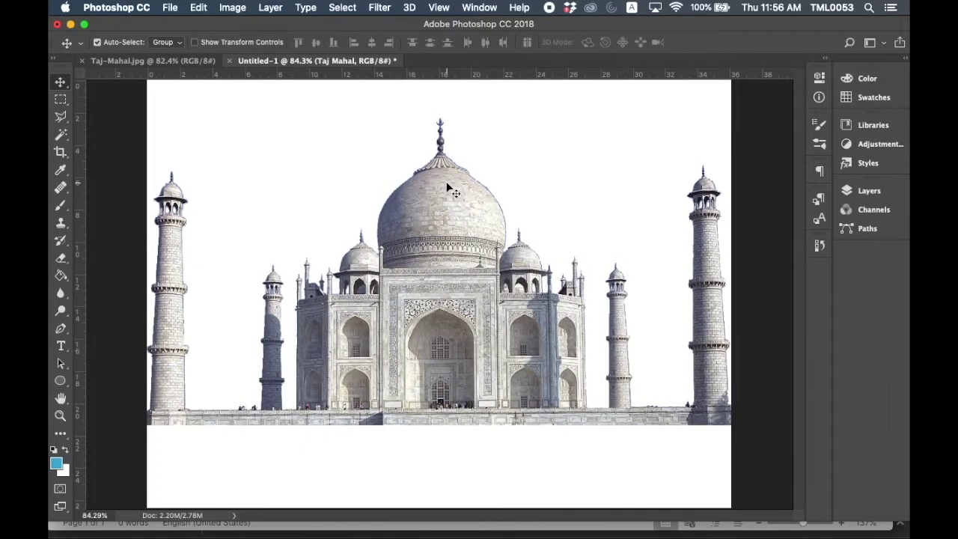
Hide the white Background layer so only the Taj Mahal cutout is displayed.
{"action": "left_click", "coordinate": [867, 192]}
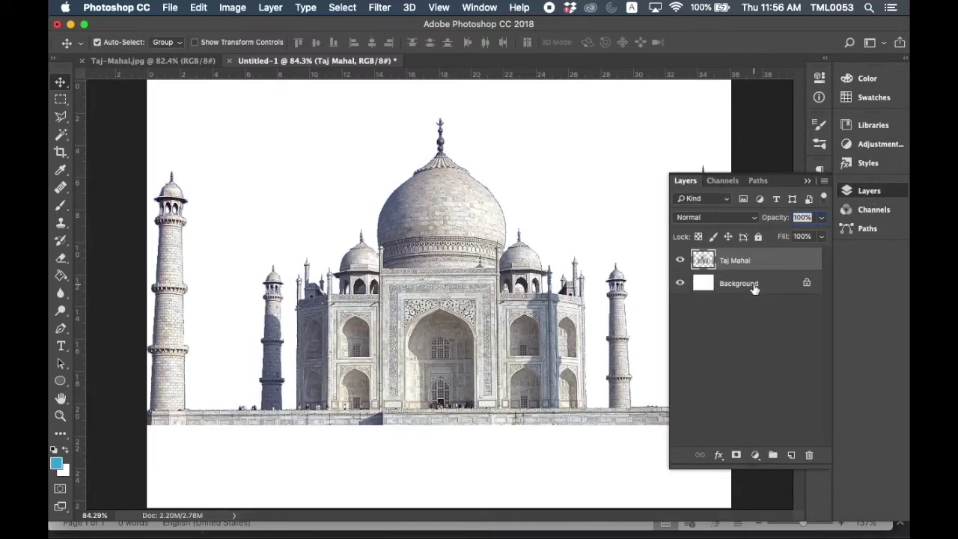
{"action": "left_click", "coordinate": [679, 282]}
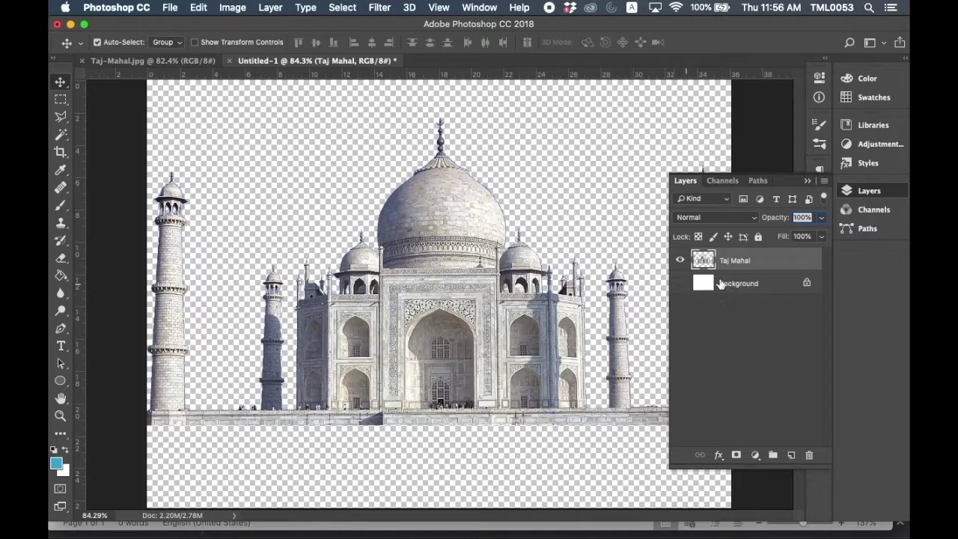